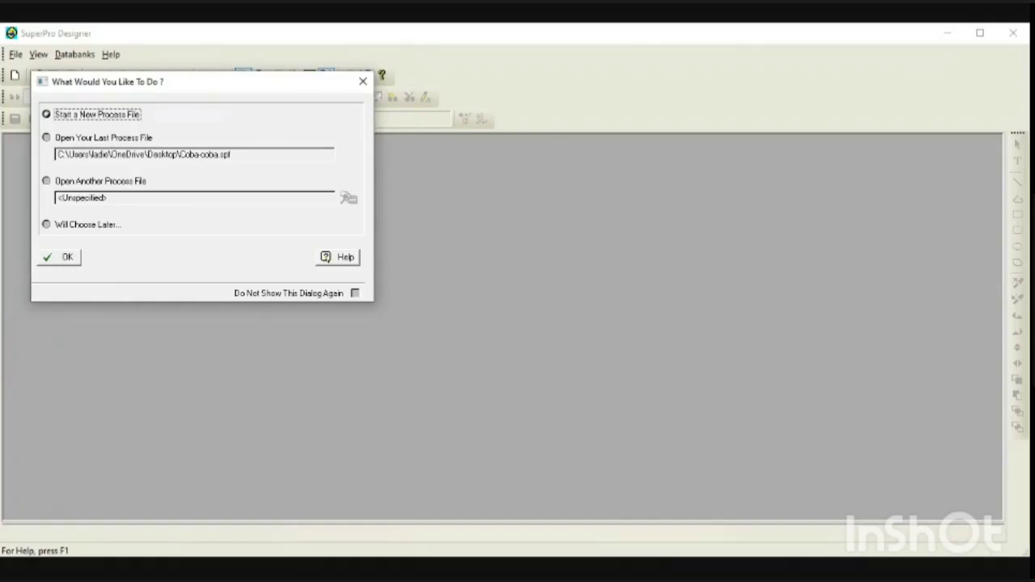
Start a new process file in Continuous operating mode.
{"action": "left_click", "coordinate": [68, 257]}
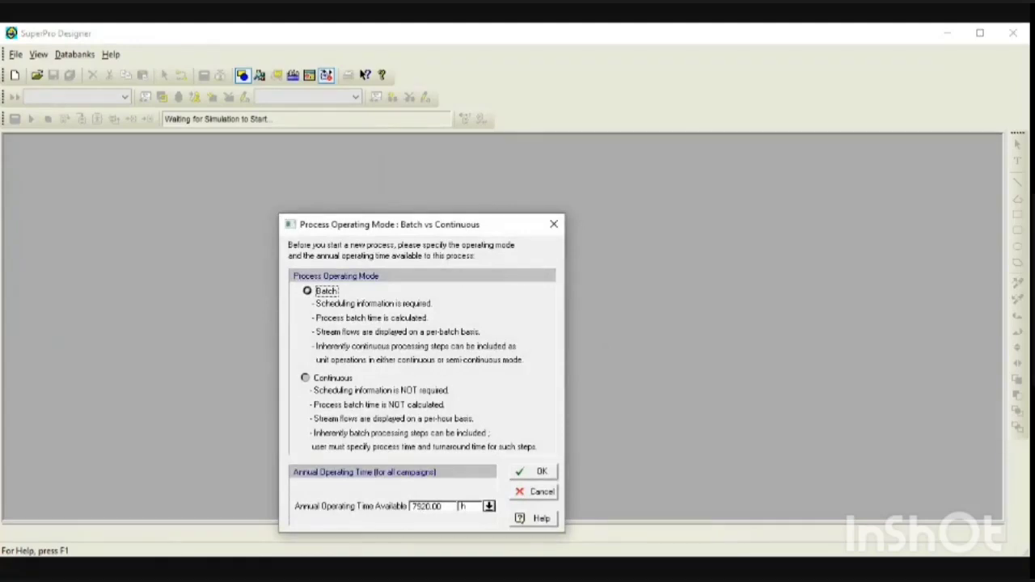
{"action": "left_click", "coordinate": [306, 378]}
{"action": "left_click", "coordinate": [535, 472]}
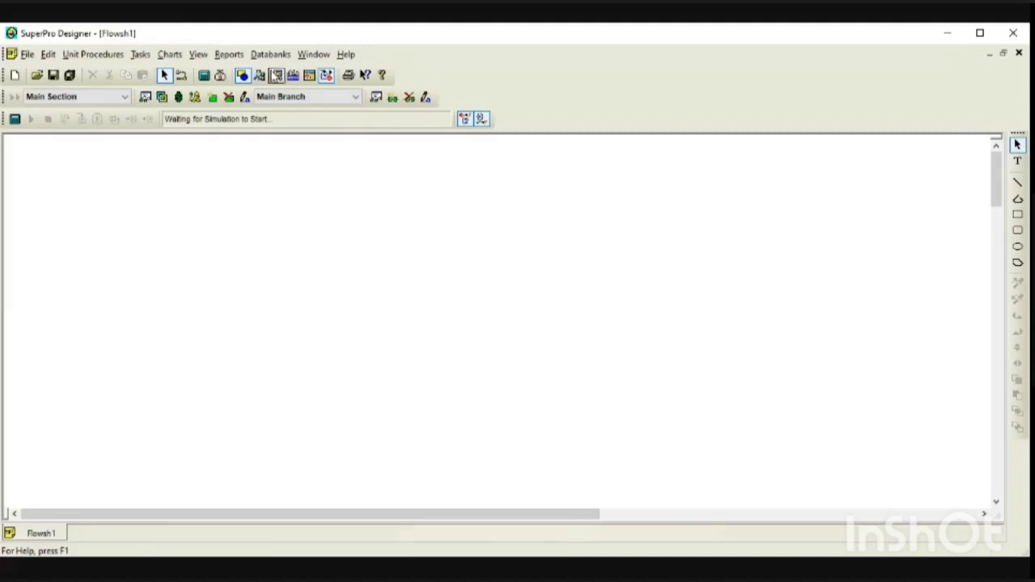
Register Sodium Hydroxide from the Designer databank as a pure component, dismissing the missing-properties warning.
{"action": "left_click", "coordinate": [140, 54]}
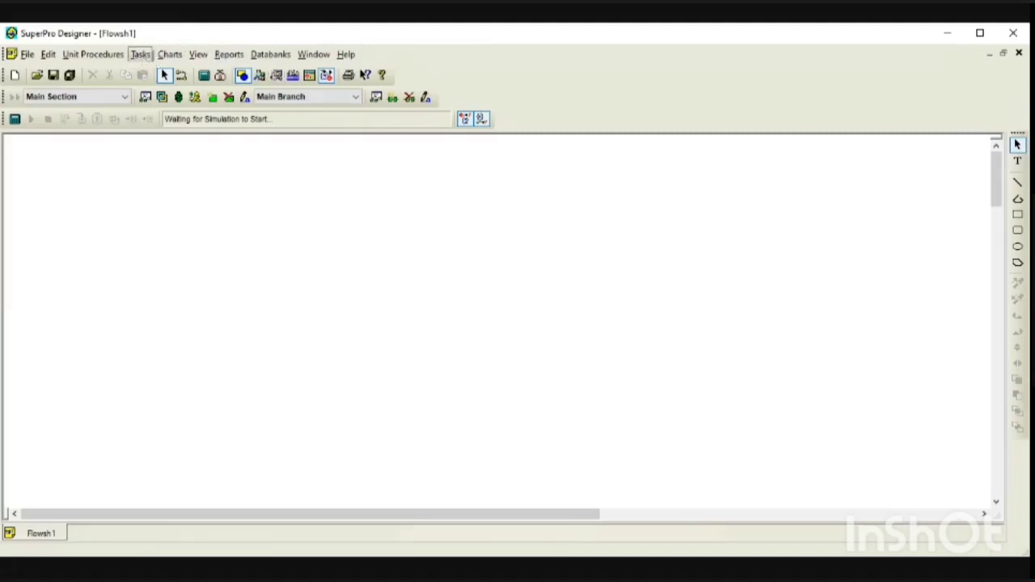
{"action": "mouse_move", "coordinate": [242, 84]}
{"action": "left_click", "coordinate": [368, 91]}
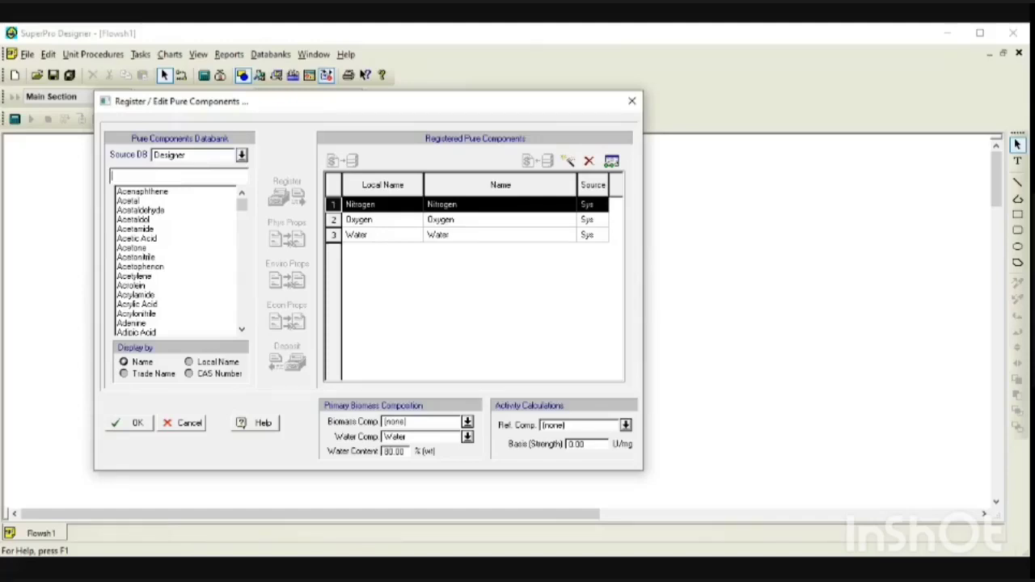
{"action": "type", "text": "sod"}
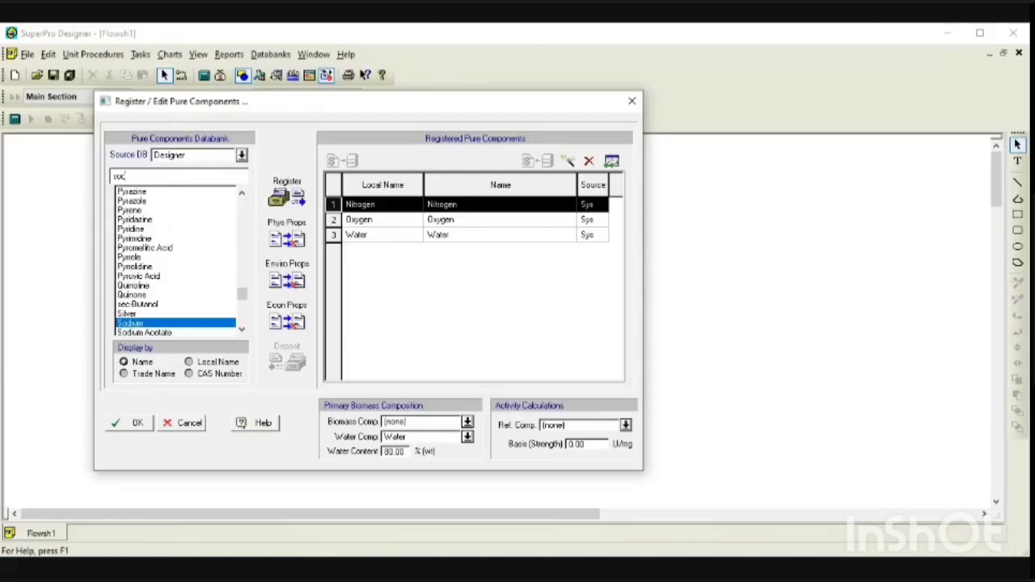
{"action": "type", "text": "ium hy"}
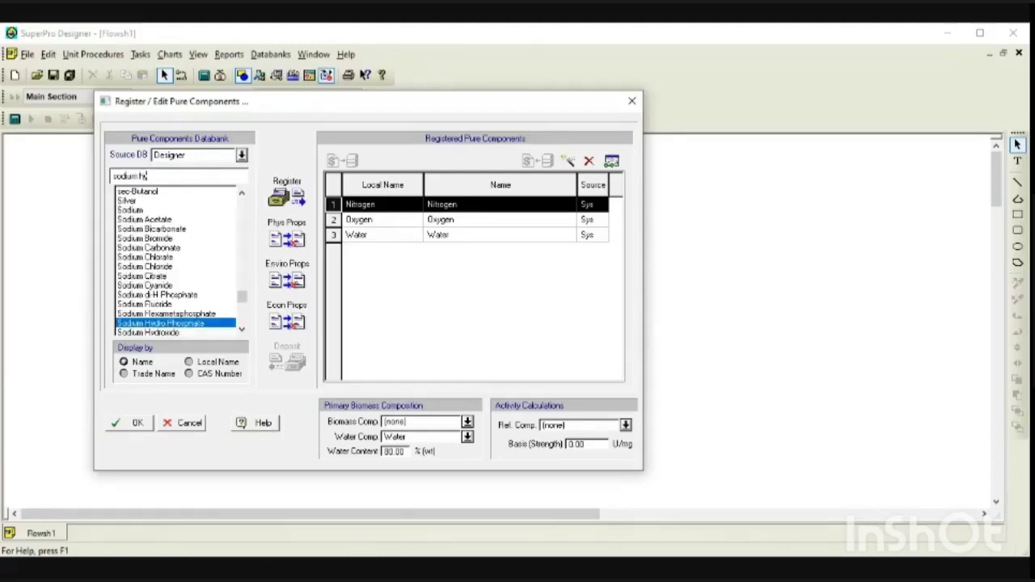
{"action": "key", "text": "Down"}
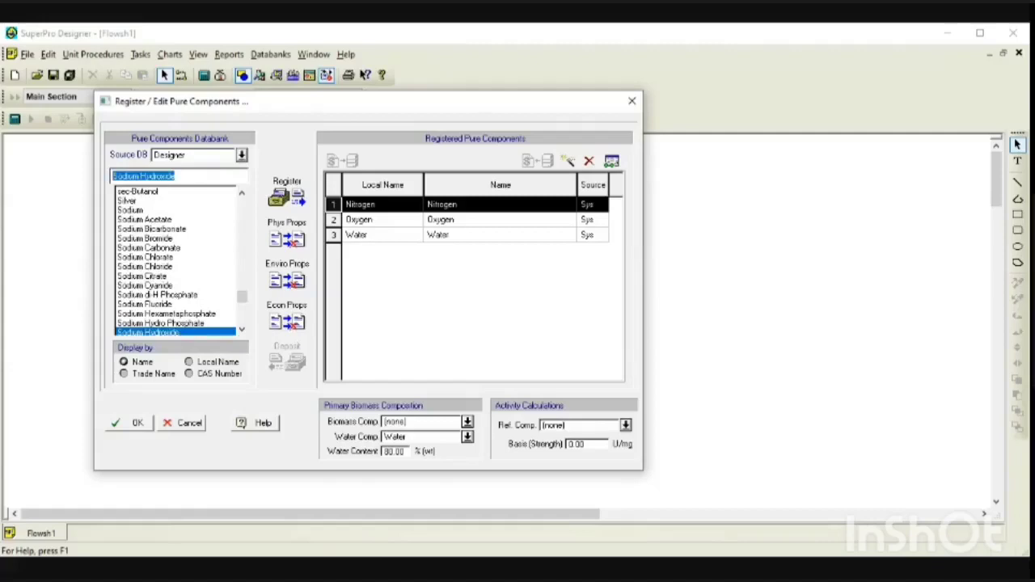
{"action": "left_click", "coordinate": [287, 196]}
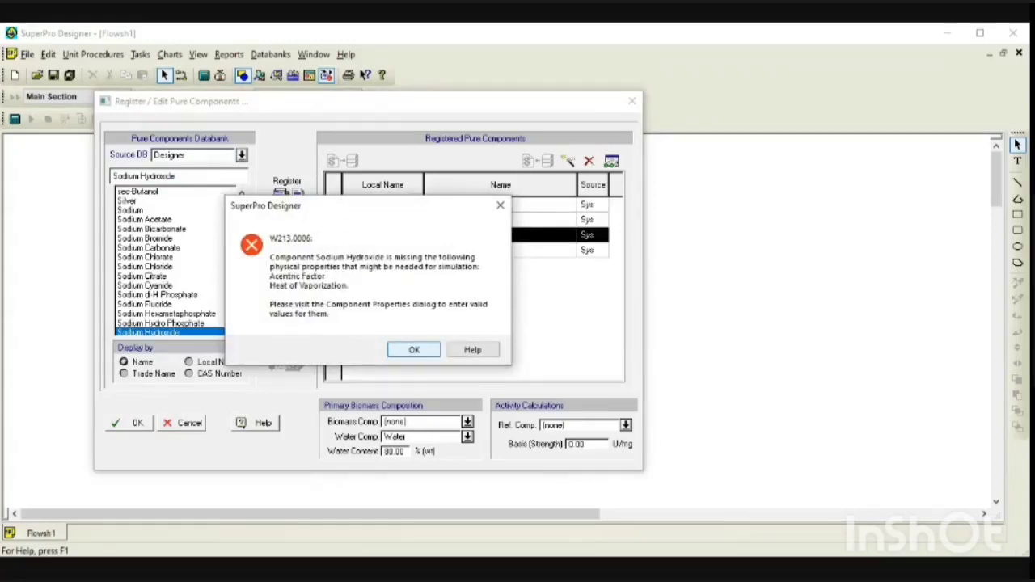
{"action": "key", "text": "Return"}
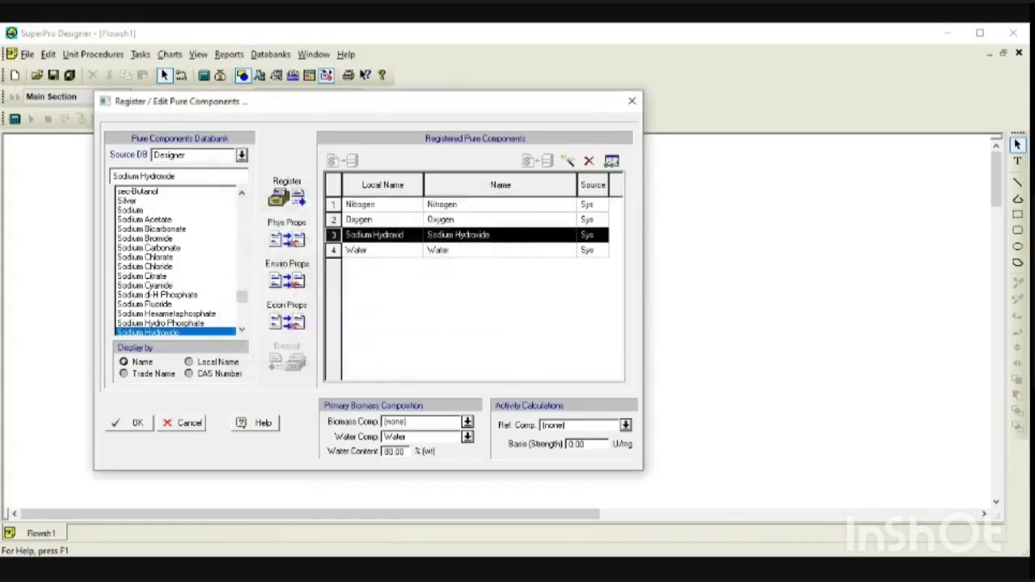
Register Hydrogen Chloride from the Designer databank as a pure component.
{"action": "left_click", "coordinate": [144, 176]}
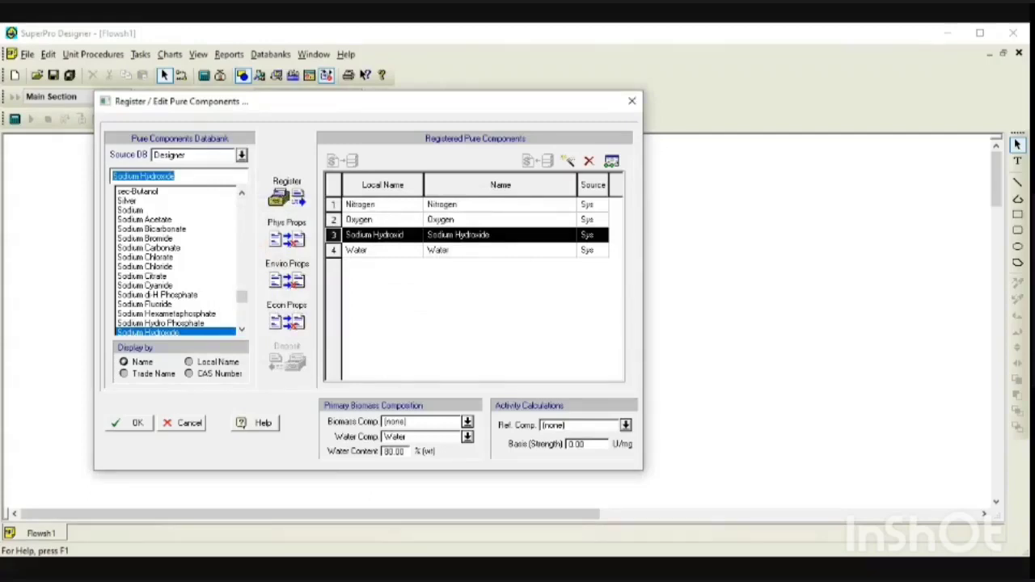
{"action": "key", "text": "BackSpace"}
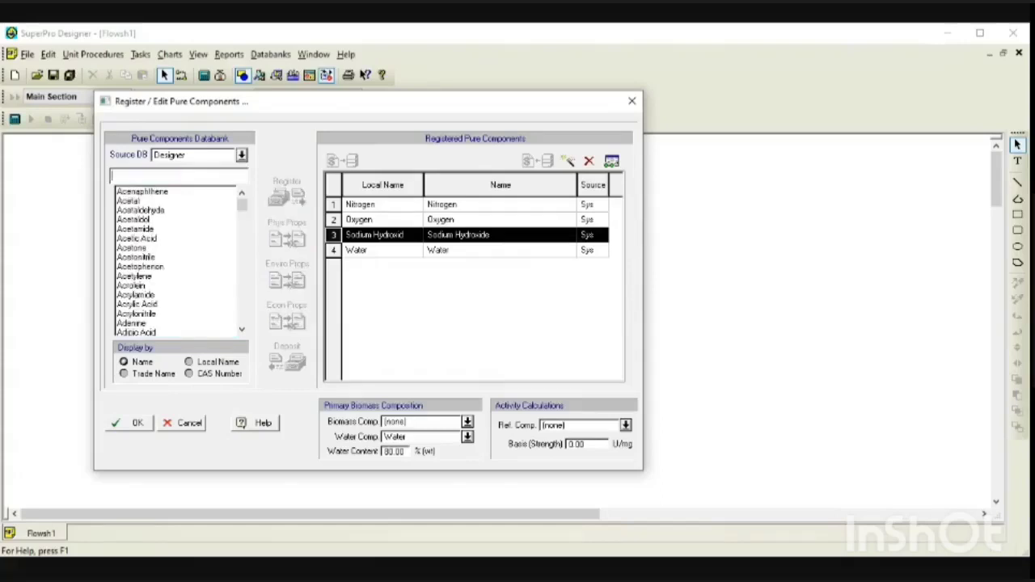
{"action": "type", "text": "h"}
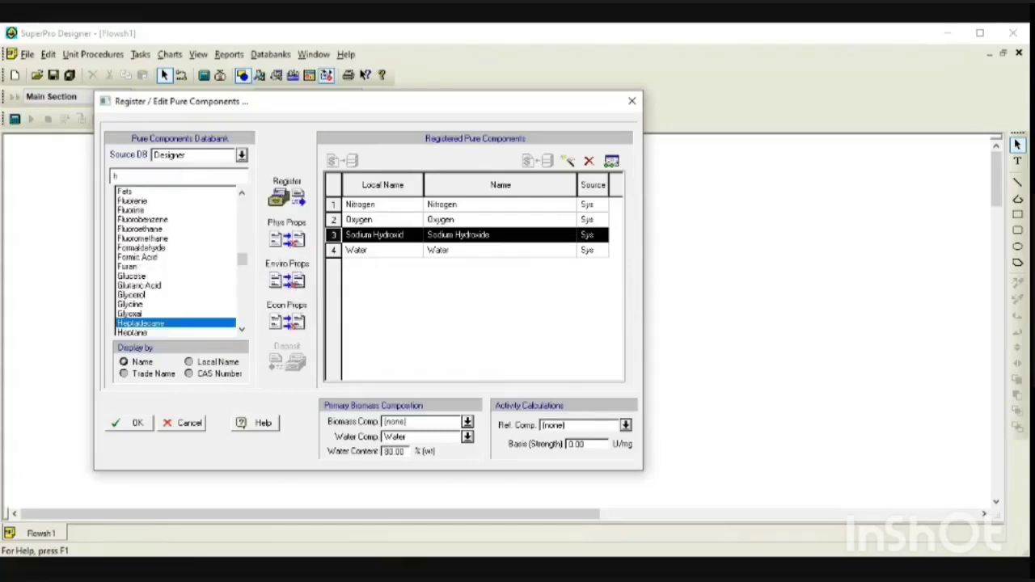
{"action": "type", "text": "ydrog"}
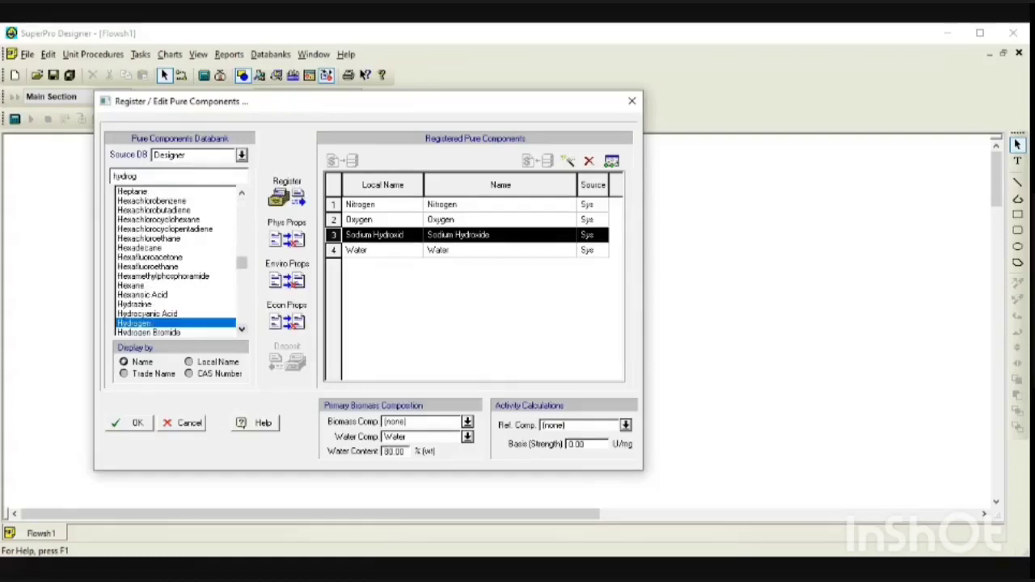
{"action": "left_click", "coordinate": [242, 330]}
{"action": "left_click", "coordinate": [242, 329]}
{"action": "left_click", "coordinate": [242, 330]}
{"action": "left_click", "coordinate": [242, 330]}
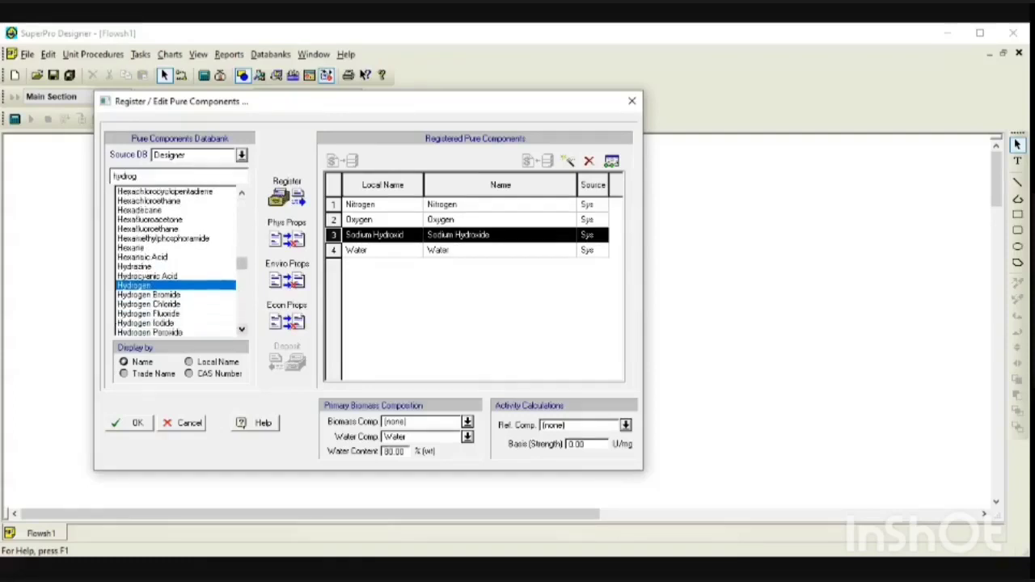
{"action": "left_click", "coordinate": [148, 304]}
{"action": "left_click", "coordinate": [284, 195]}
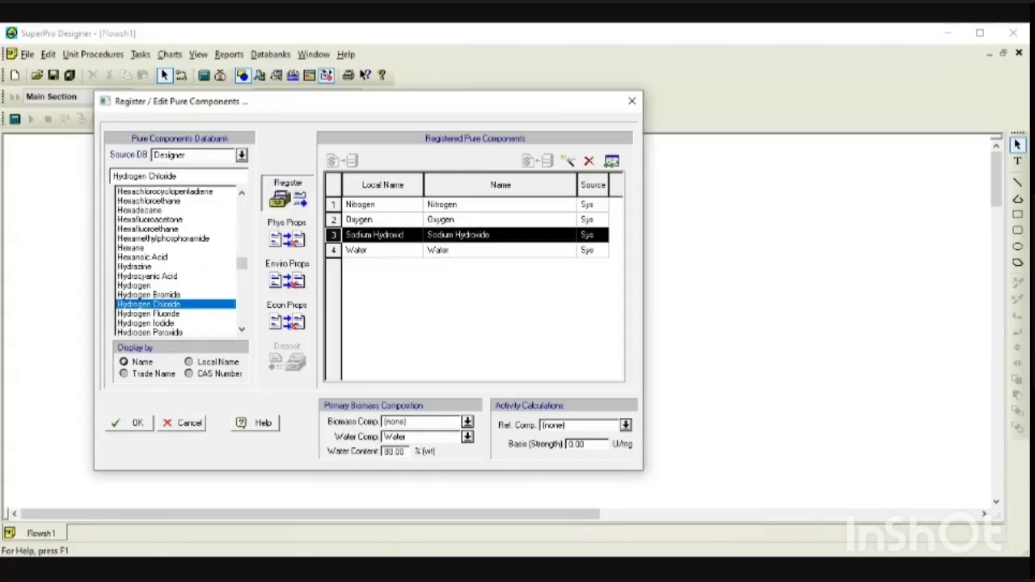
Register Sodium Chloride as a pure component and accept the registered component list.
{"action": "left_click", "coordinate": [144, 176]}
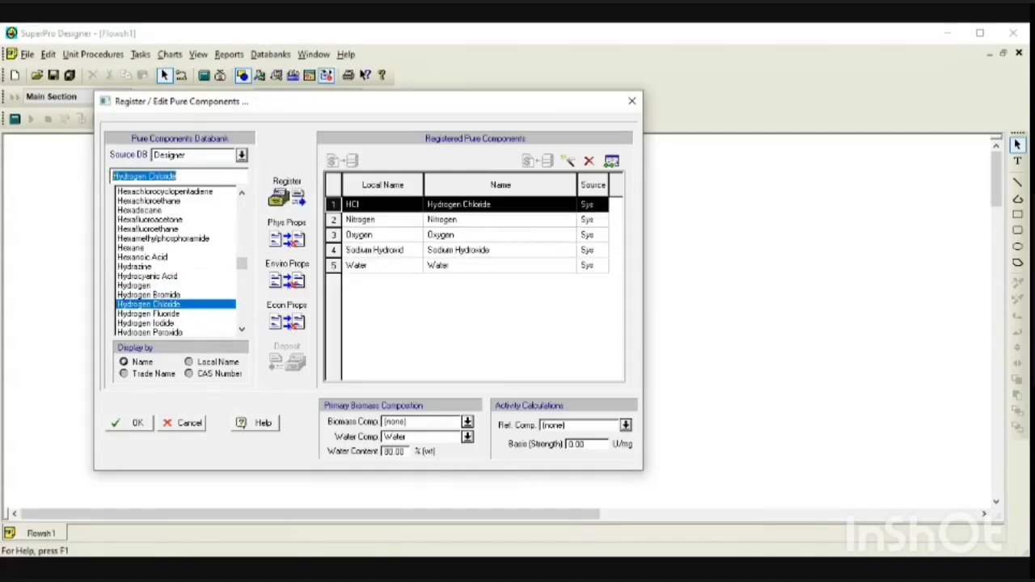
{"action": "type", "text": "so"}
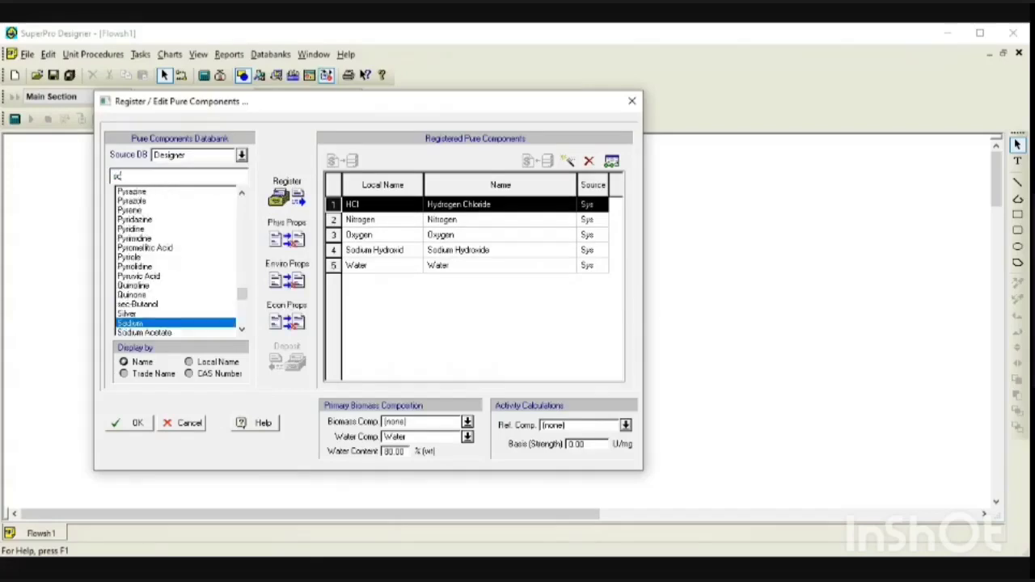
{"action": "type", "text": "dium c"}
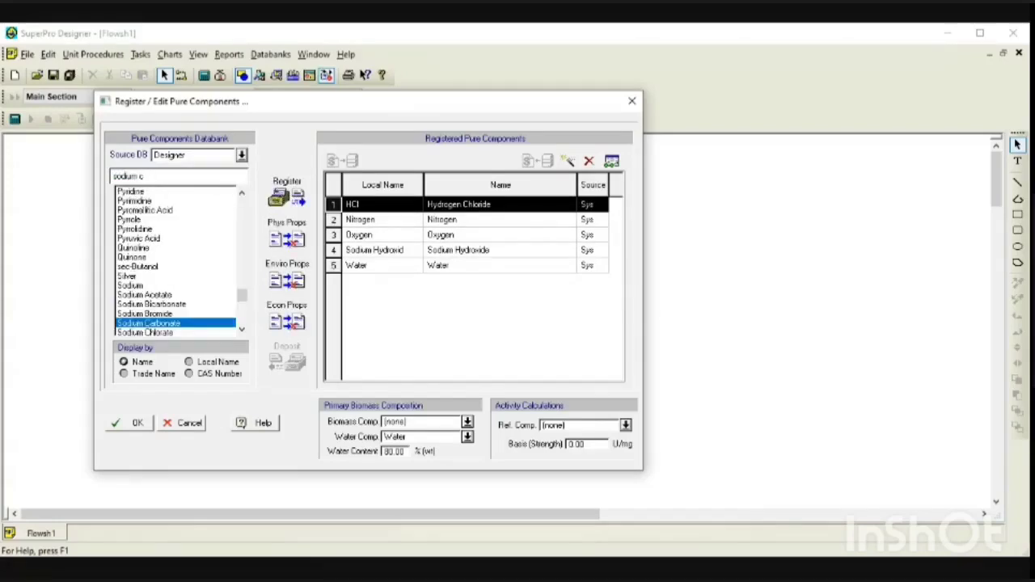
{"action": "type", "text": "hl"}
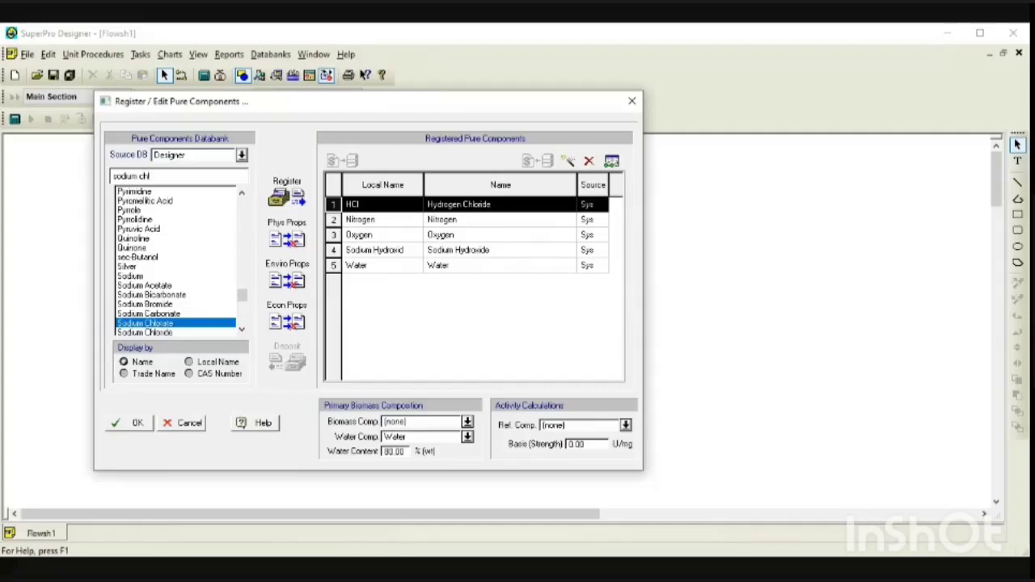
{"action": "left_click", "coordinate": [146, 332]}
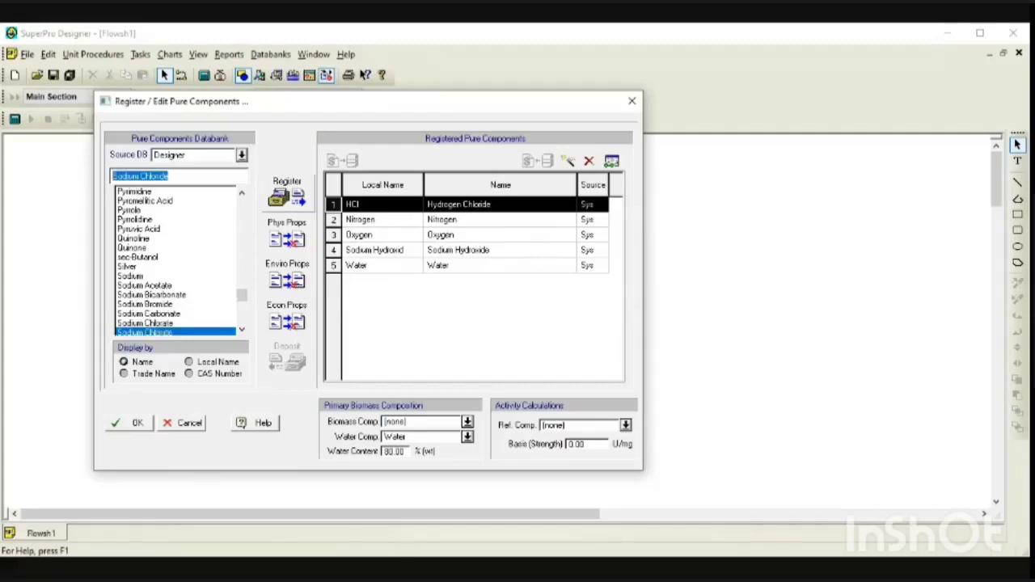
{"action": "left_click", "coordinate": [287, 196]}
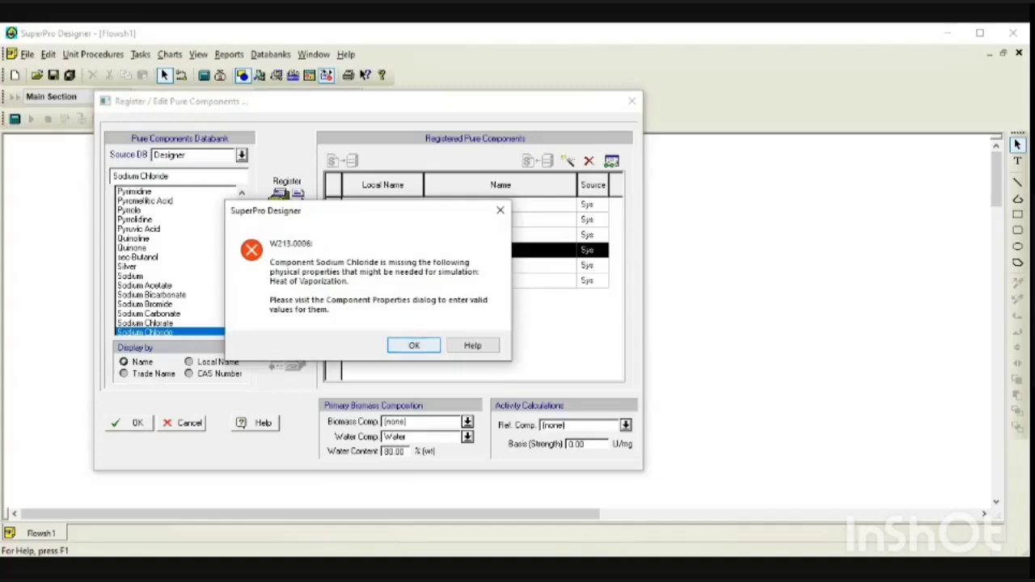
{"action": "key", "text": "Return"}
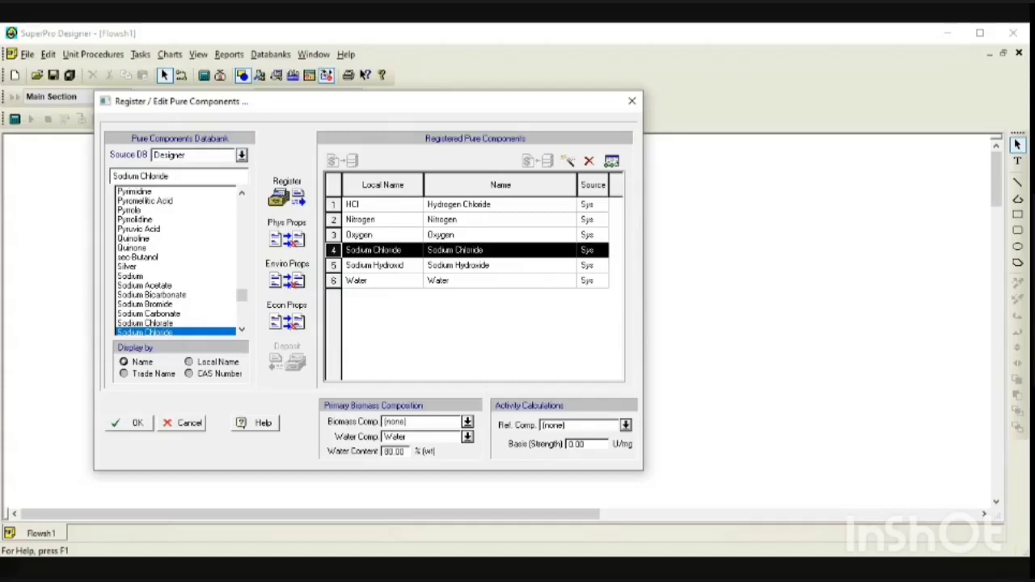
{"action": "left_click", "coordinate": [134, 424]}
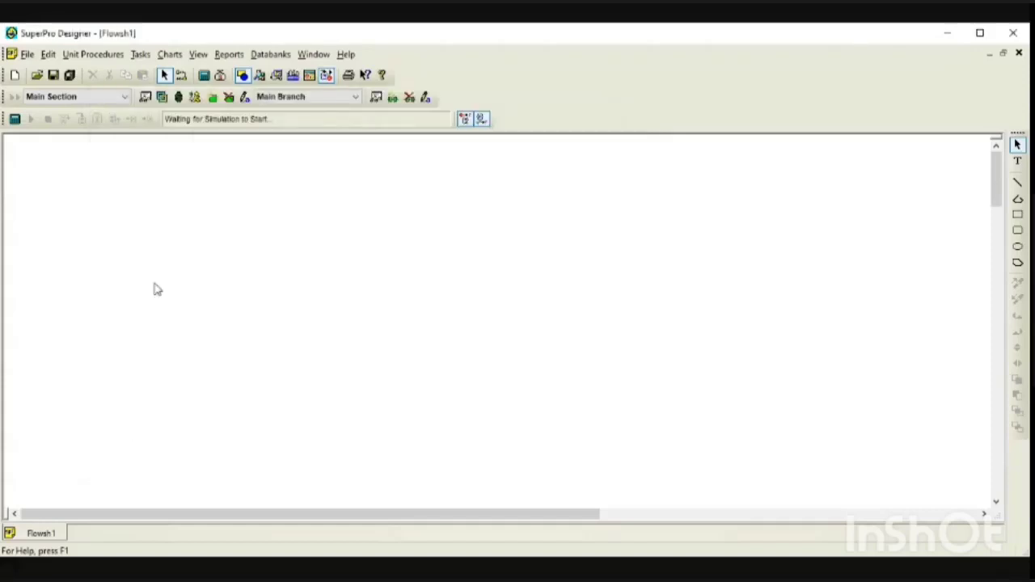
Place a continuous stoichiometric reaction procedure in a CSTR near the middle of the flowsheet.
{"action": "left_click", "coordinate": [113, 58]}
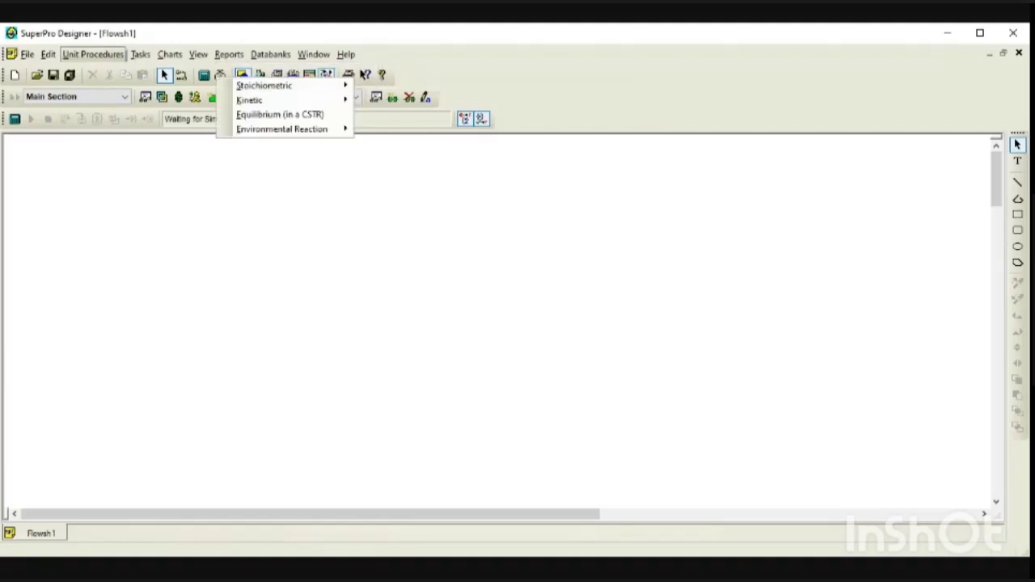
{"action": "mouse_move", "coordinate": [240, 88]}
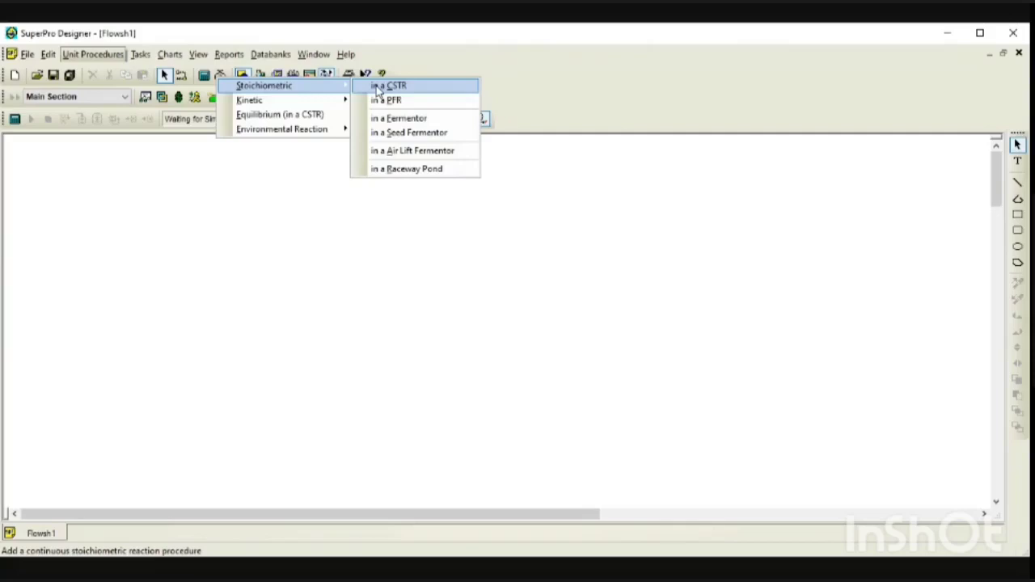
{"action": "mouse_move", "coordinate": [334, 106]}
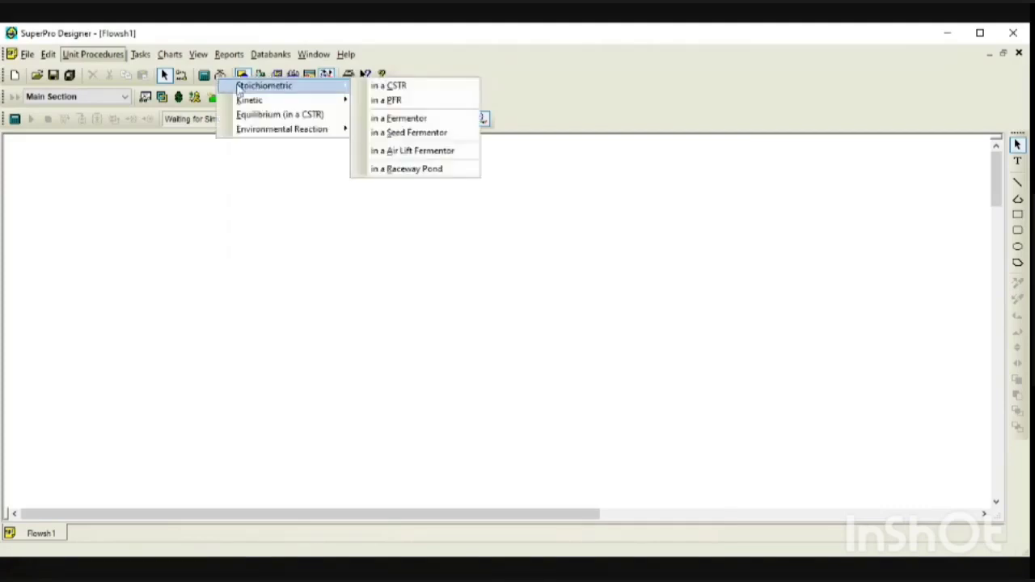
{"action": "left_click", "coordinate": [385, 86]}
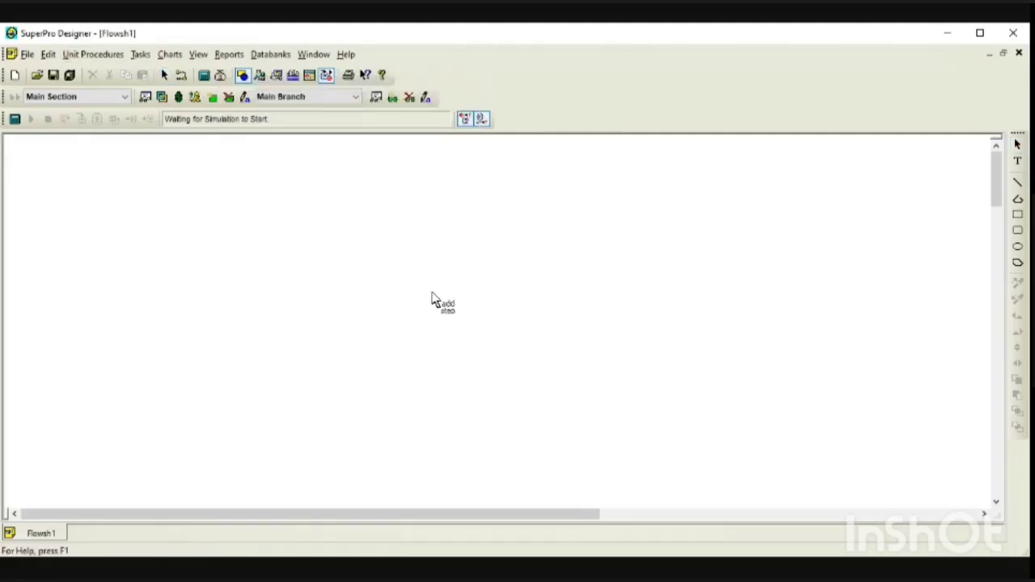
{"action": "left_click", "coordinate": [431, 310]}
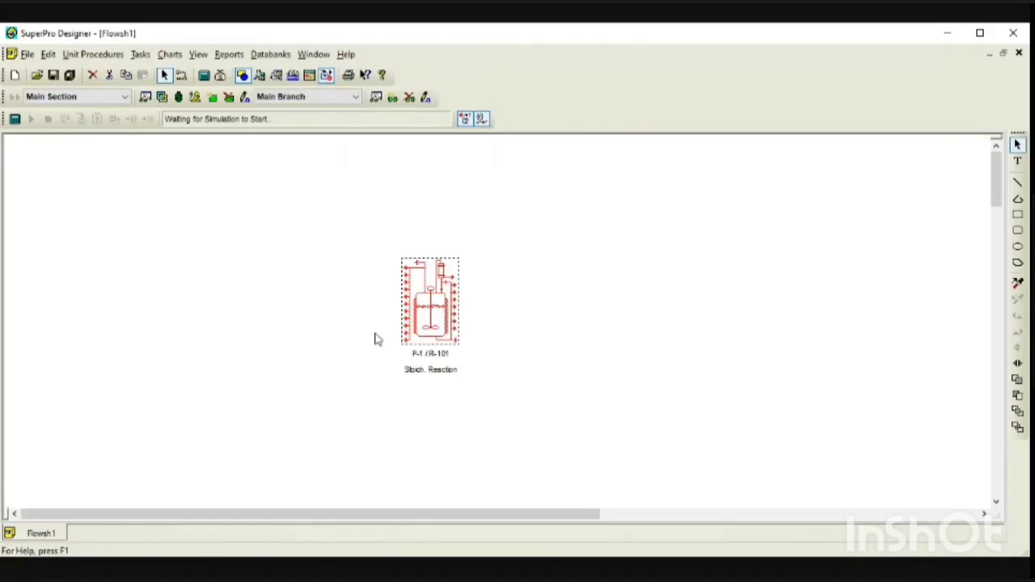
{"action": "left_click", "coordinate": [558, 296]}
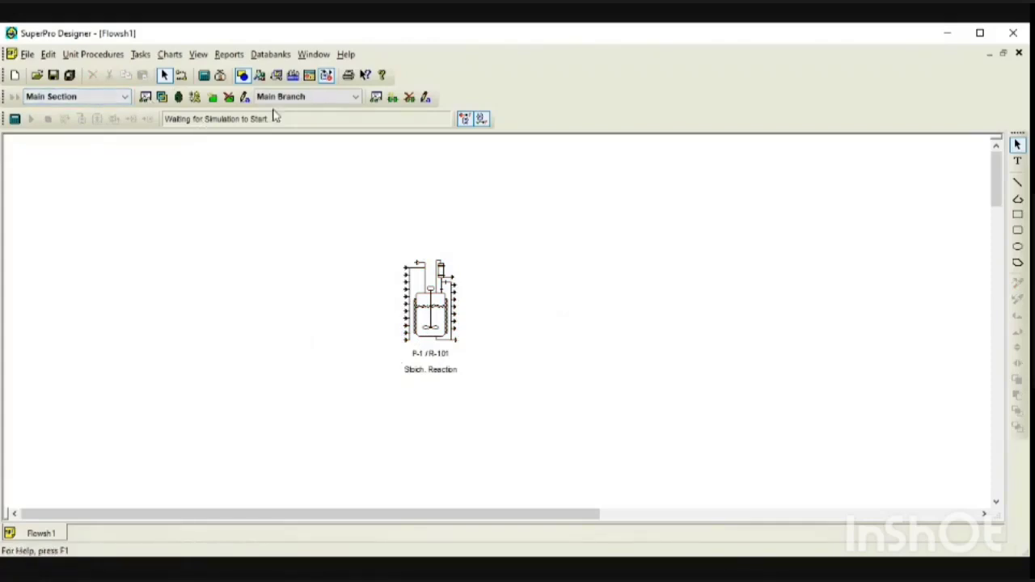
Draw two feed streams into the reactor's two uppermost left inlet ports and one product stream out of its lowest right outlet port.
{"action": "left_click", "coordinate": [181, 76]}
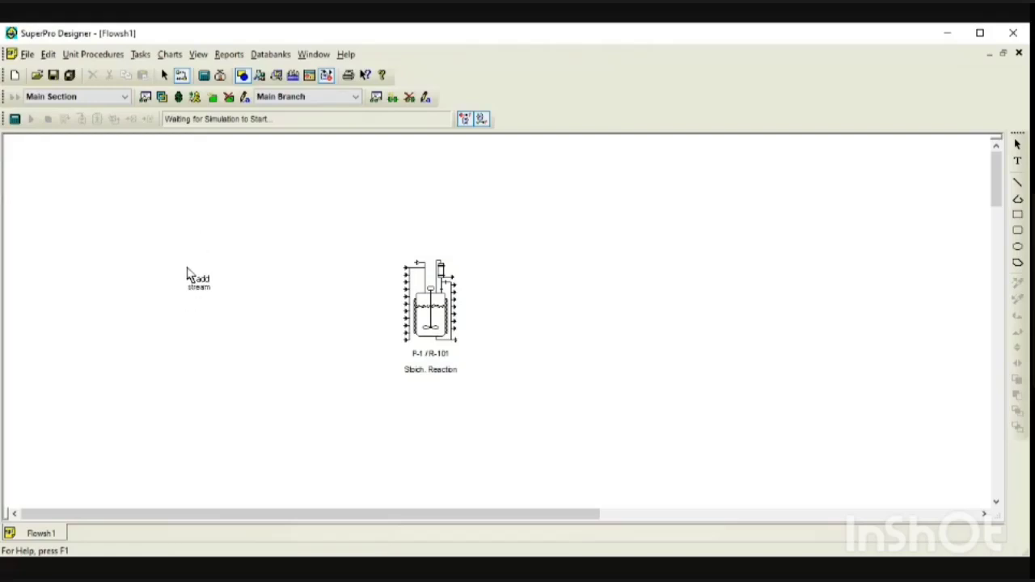
{"action": "left_click", "coordinate": [187, 267]}
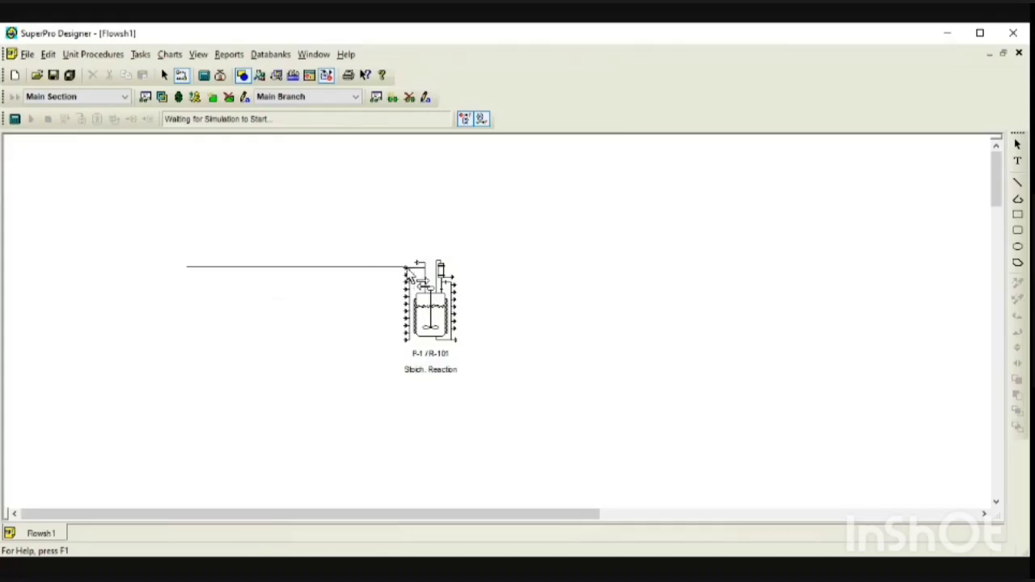
{"action": "left_click", "coordinate": [407, 269]}
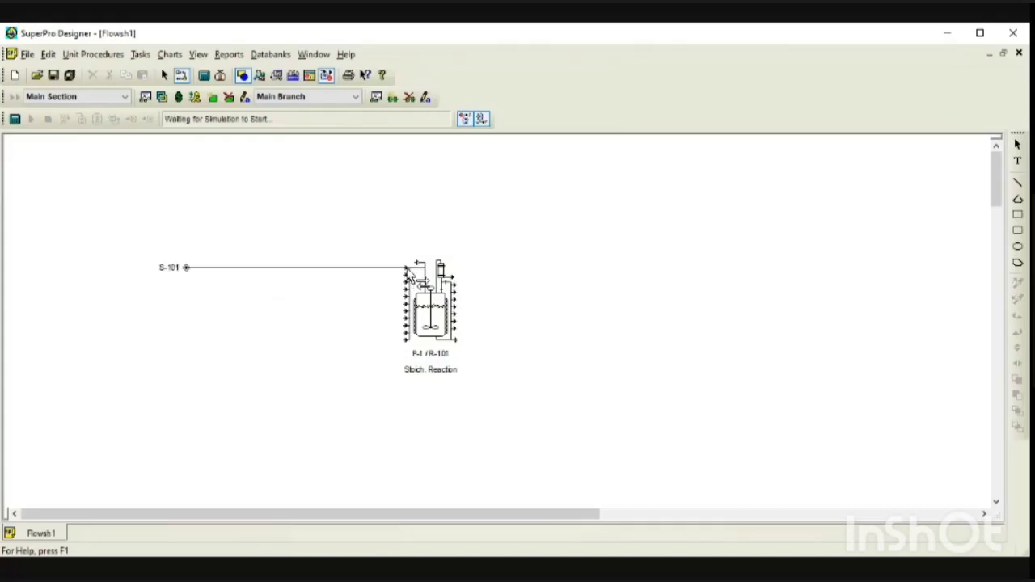
{"action": "left_click", "coordinate": [186, 281]}
{"action": "left_click", "coordinate": [406, 280]}
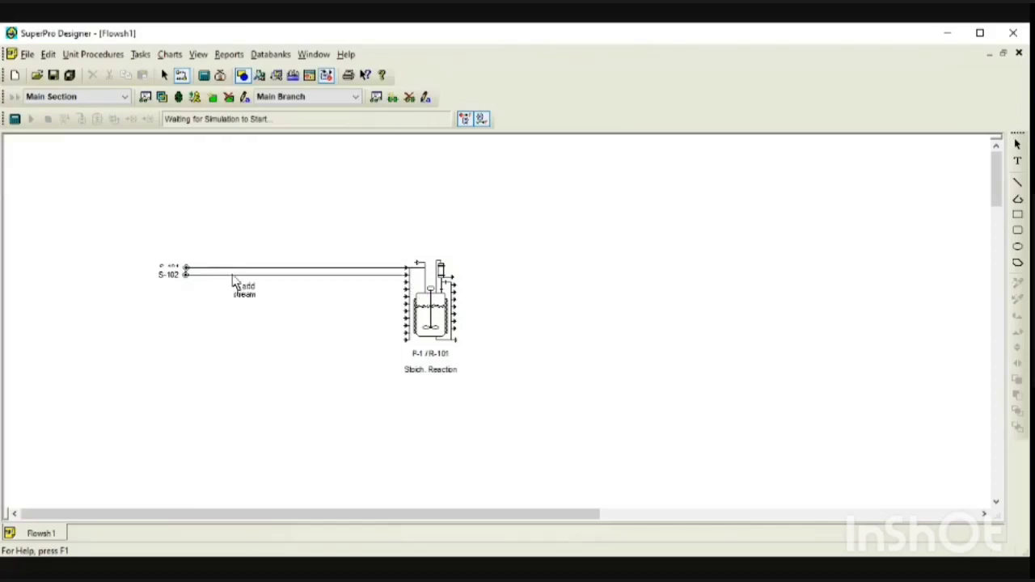
{"action": "left_click", "coordinate": [457, 343]}
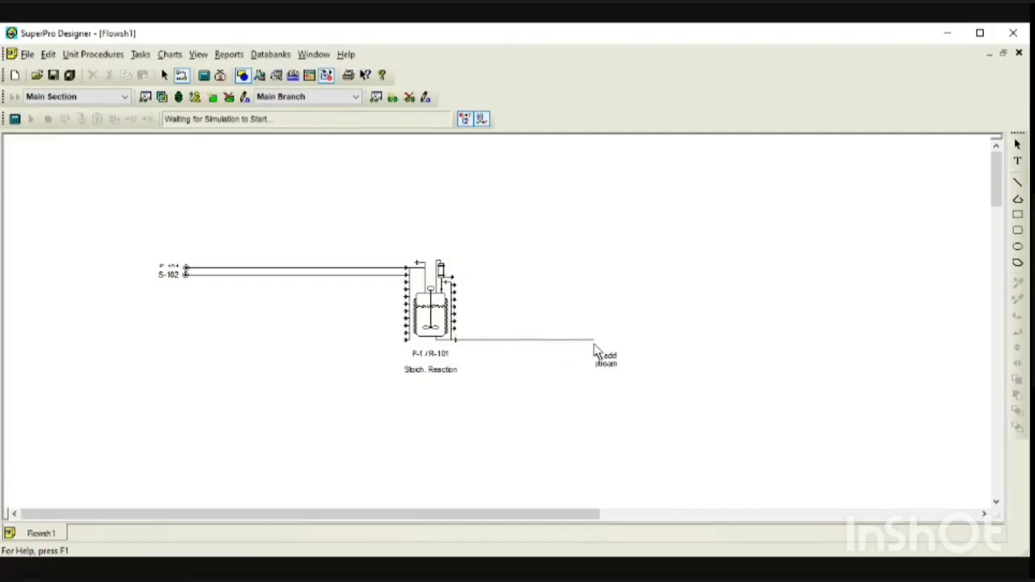
{"action": "double_click", "coordinate": [595, 343]}
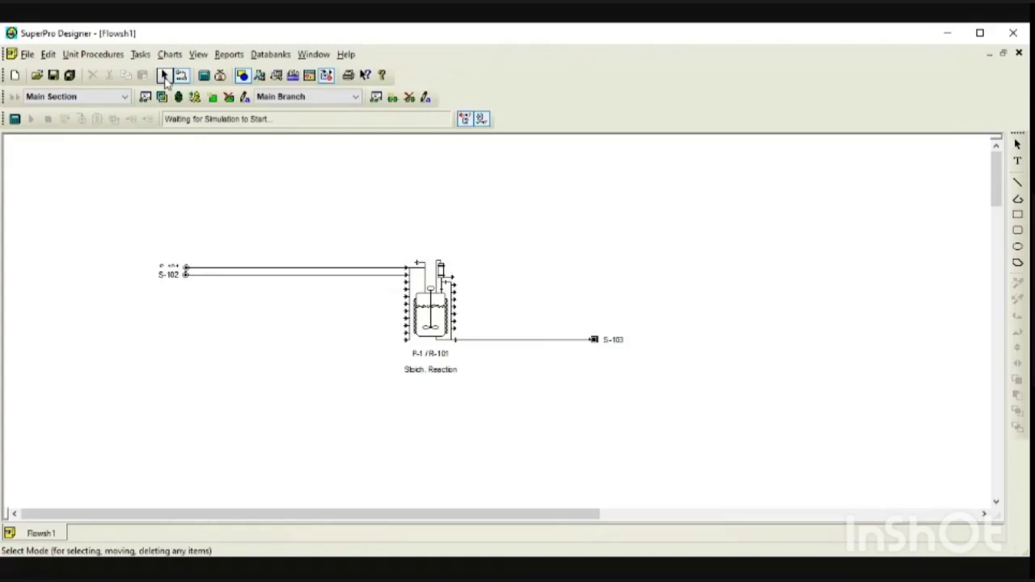
Add HCl and Water as ingredients of the upper feed stream S-101.
{"action": "left_click", "coordinate": [164, 77]}
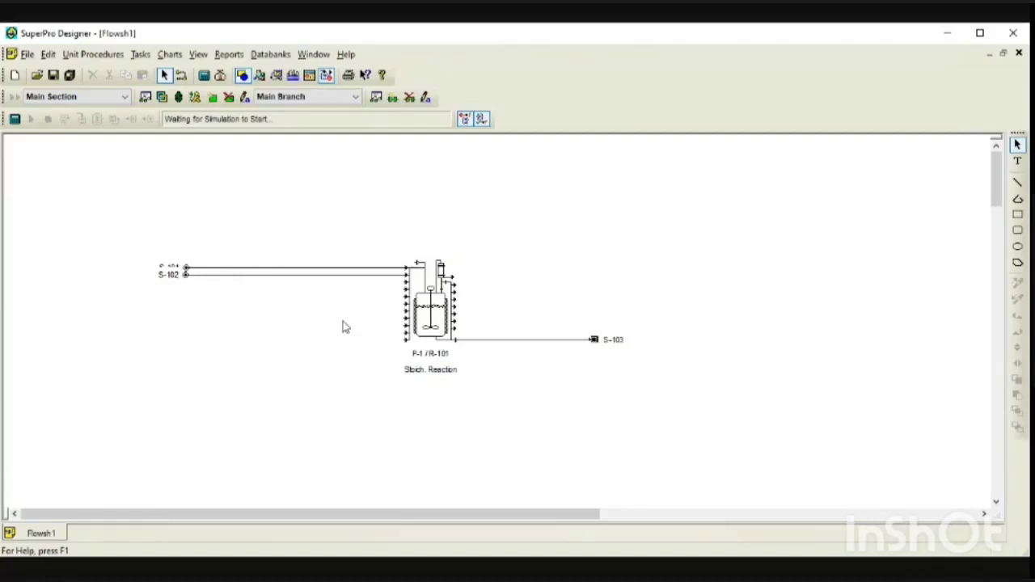
{"action": "double_click", "coordinate": [263, 275]}
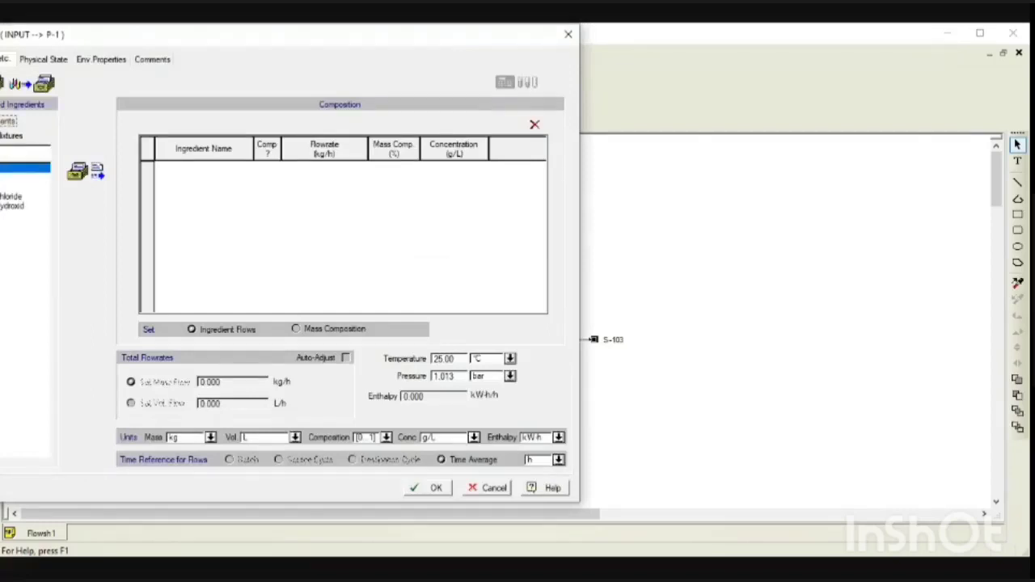
{"action": "left_click", "coordinate": [77, 170]}
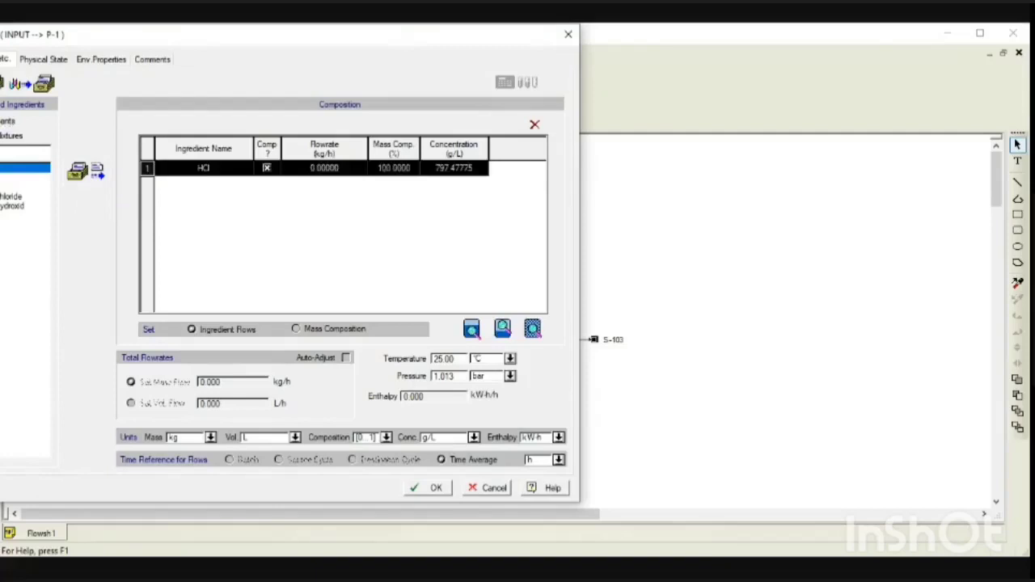
{"action": "left_click", "coordinate": [24, 215]}
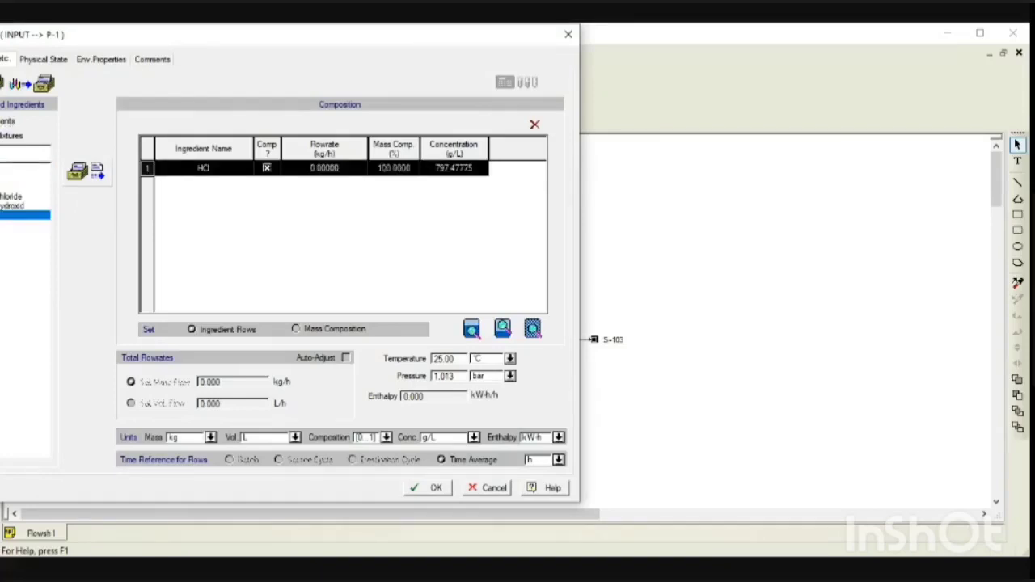
{"action": "left_click", "coordinate": [77, 170]}
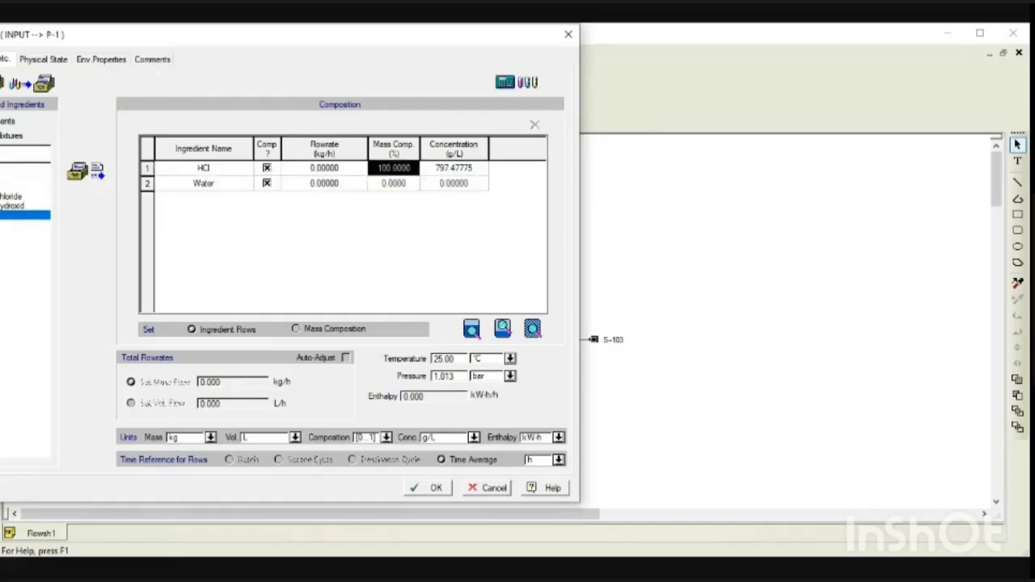
Specify feed stream S-101 by mass composition, with 20% HCl and 80% Water.
{"action": "left_click", "coordinate": [296, 329]}
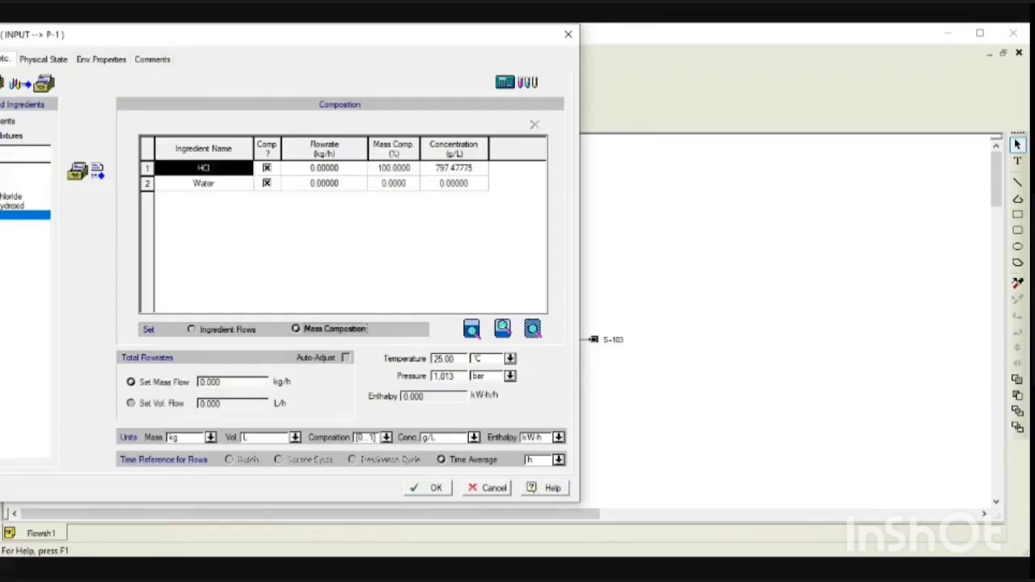
{"action": "left_click", "coordinate": [193, 329]}
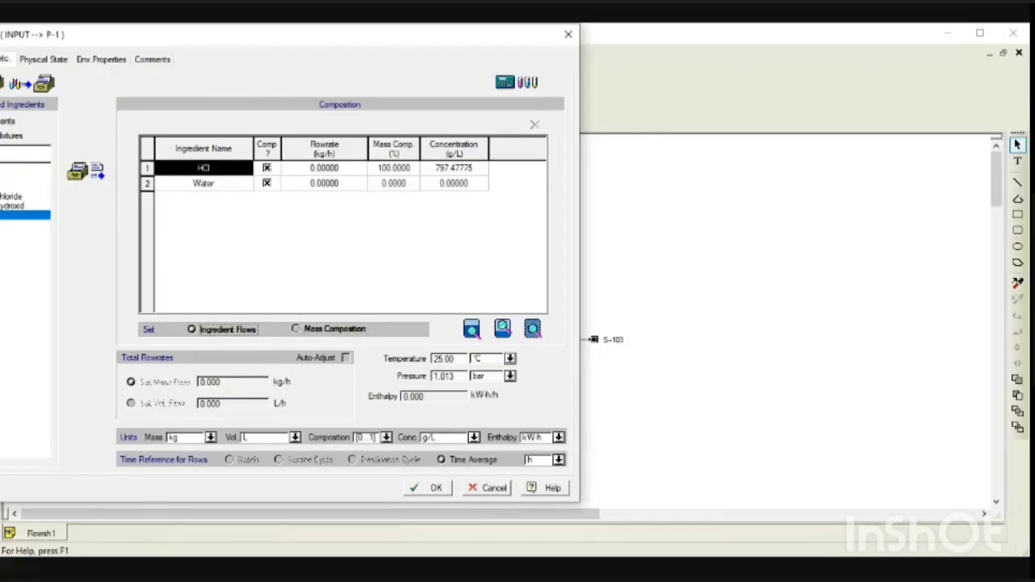
{"action": "left_click", "coordinate": [297, 329]}
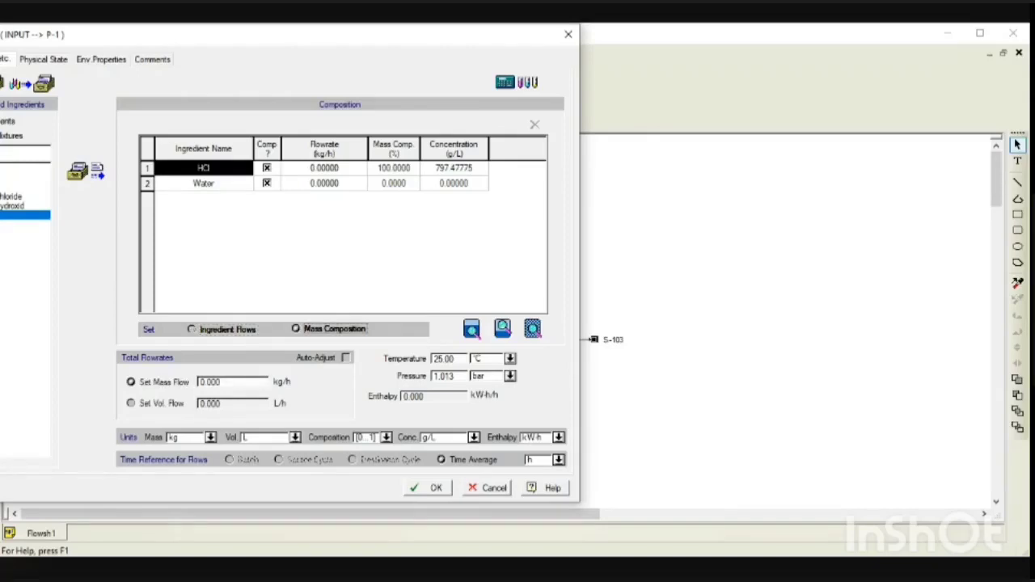
{"action": "left_click", "coordinate": [393, 168]}
{"action": "type", "text": "20"}
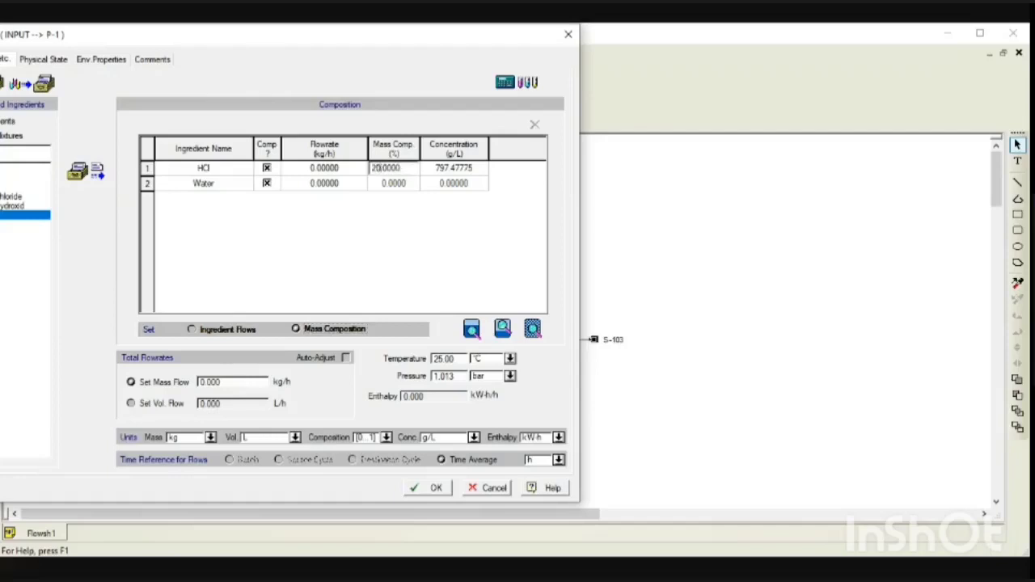
{"action": "left_click", "coordinate": [393, 182]}
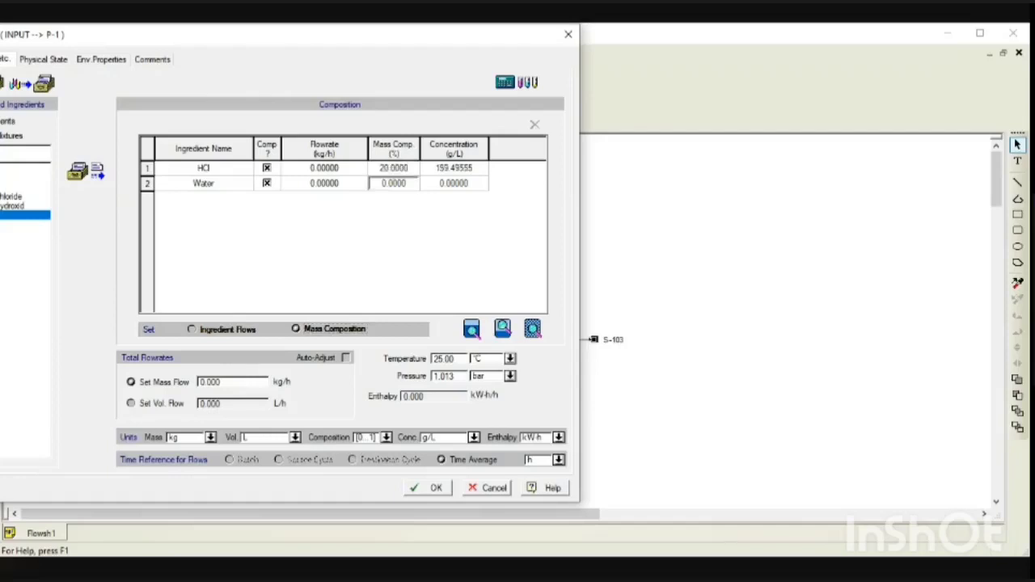
{"action": "type", "text": "80"}
Set the total volumetric flow of feed stream S-101 to 1000000 L/h and accept the stream data.
{"action": "double_click", "coordinate": [210, 382]}
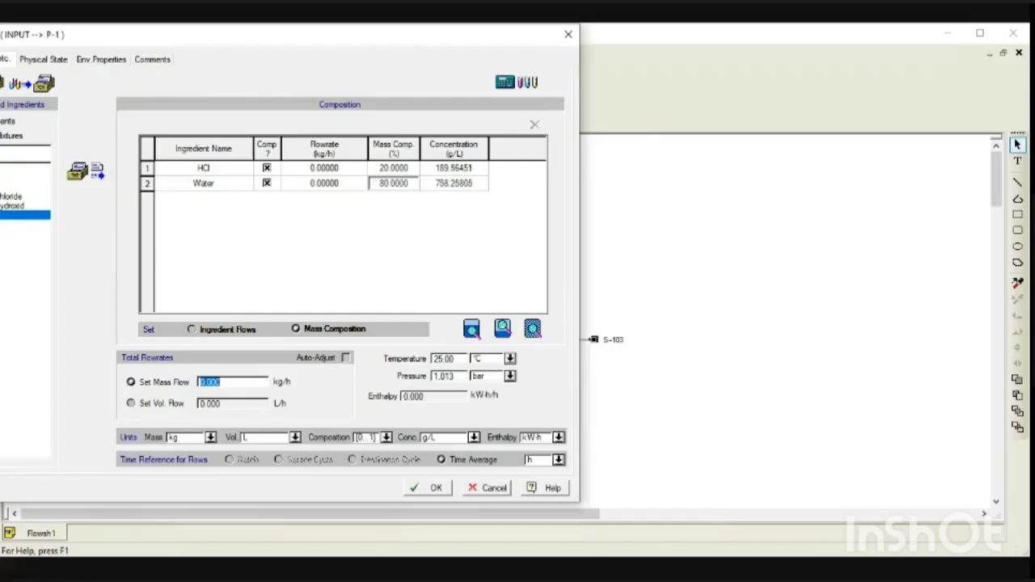
{"action": "double_click", "coordinate": [210, 403]}
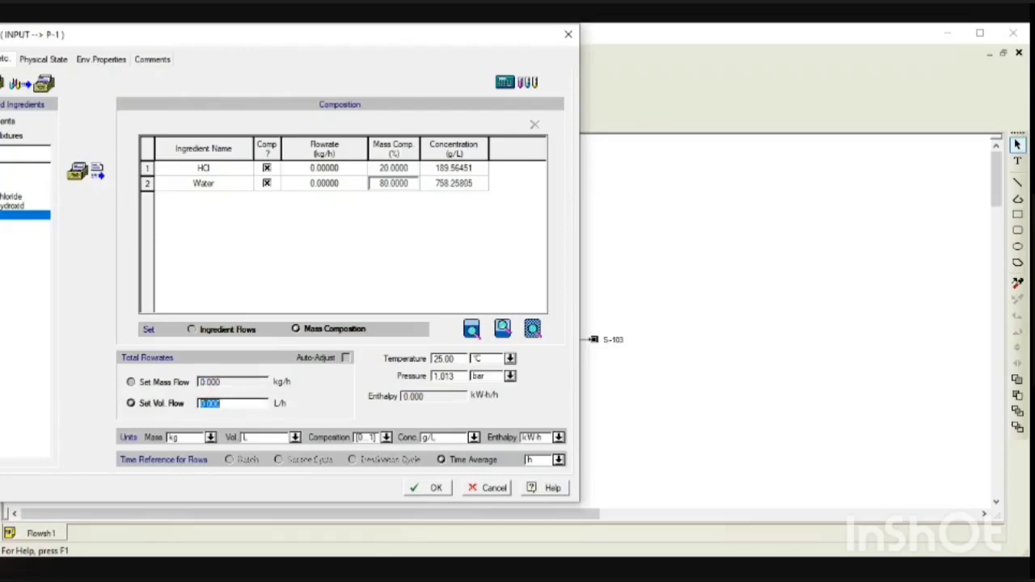
{"action": "left_click", "coordinate": [130, 382]}
{"action": "double_click", "coordinate": [210, 403]}
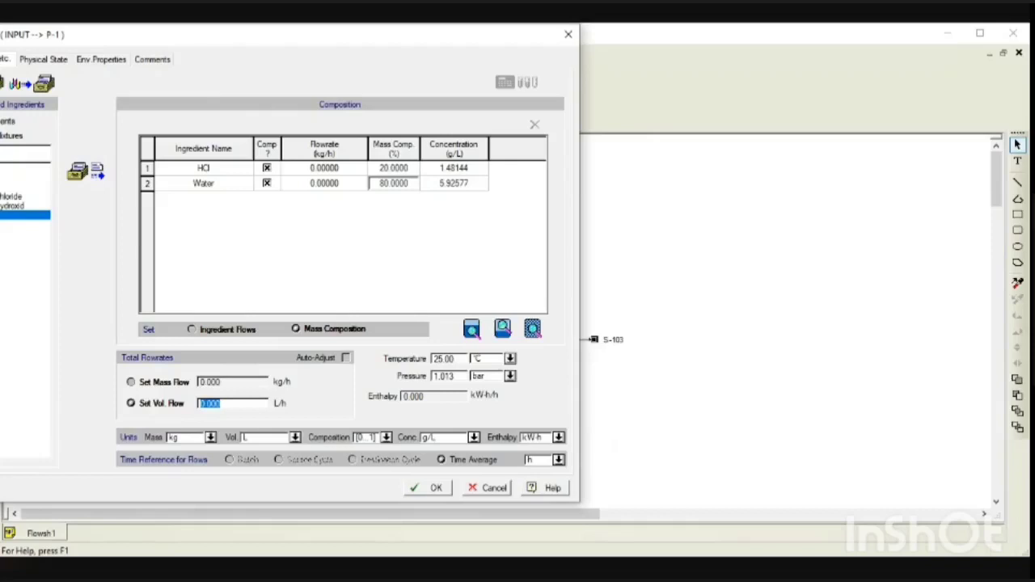
{"action": "type", "text": "1000000"}
{"action": "left_click", "coordinate": [428, 488]}
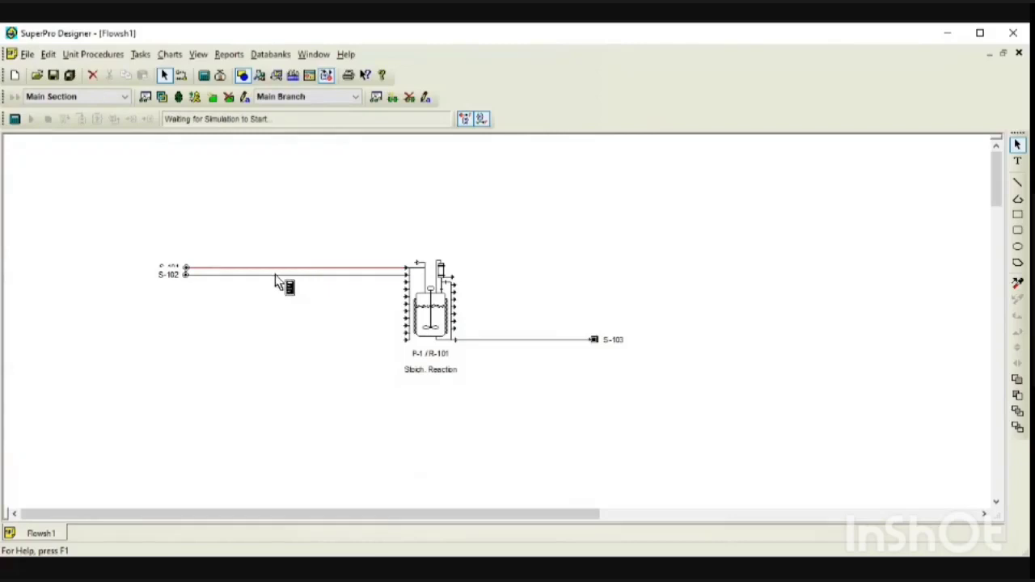
Add Sodium Hydroxide and Water as ingredients of the lower feed stream S-102.
{"action": "double_click", "coordinate": [275, 275]}
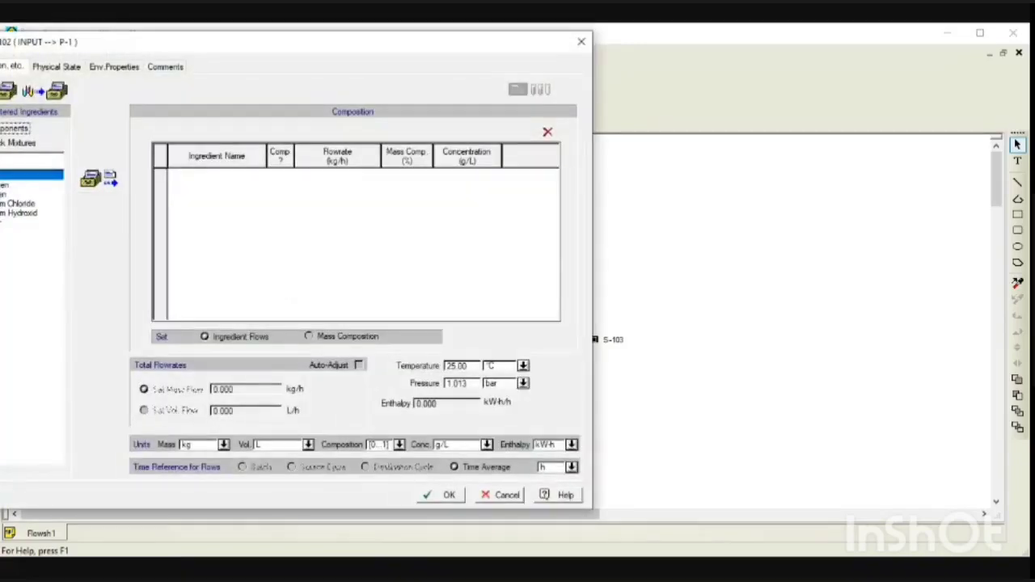
{"action": "left_click", "coordinate": [19, 203]}
{"action": "left_click", "coordinate": [20, 213]}
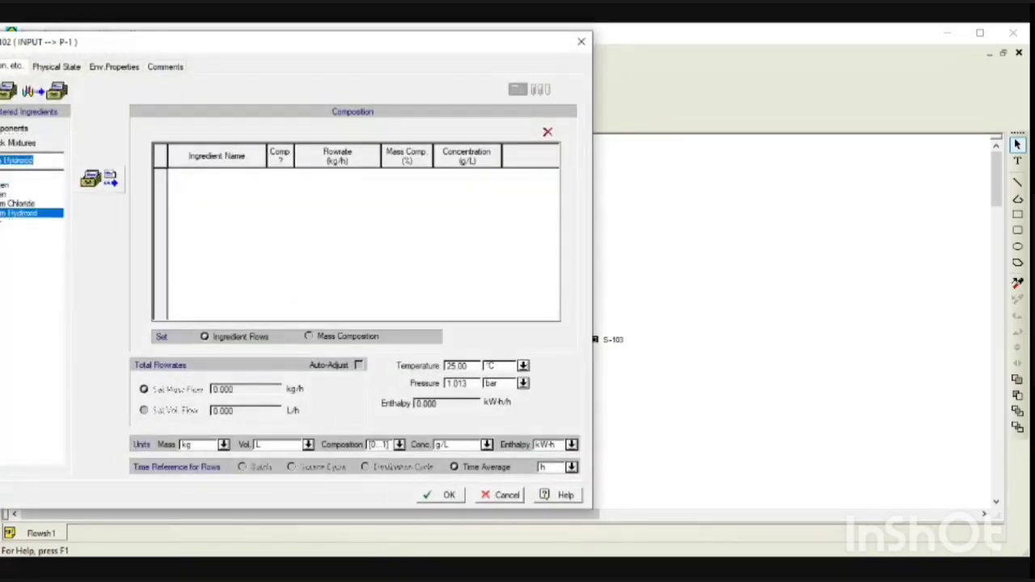
{"action": "left_click", "coordinate": [99, 179]}
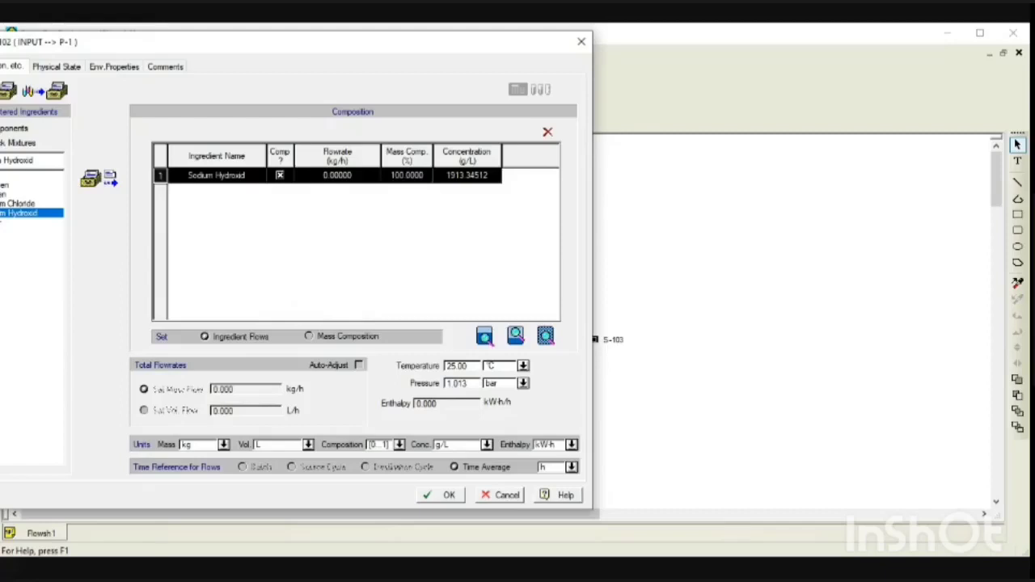
{"action": "left_click", "coordinate": [19, 223]}
{"action": "left_click", "coordinate": [99, 178]}
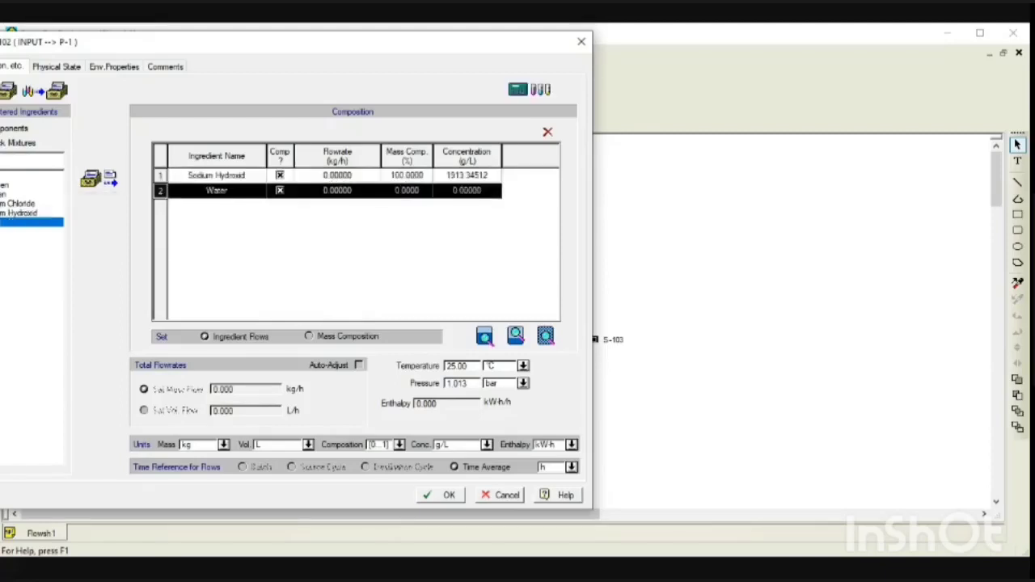
Specify feed stream S-102 by mass composition, with 30% Sodium Hydroxide and 70% Water.
{"action": "left_click", "coordinate": [309, 336]}
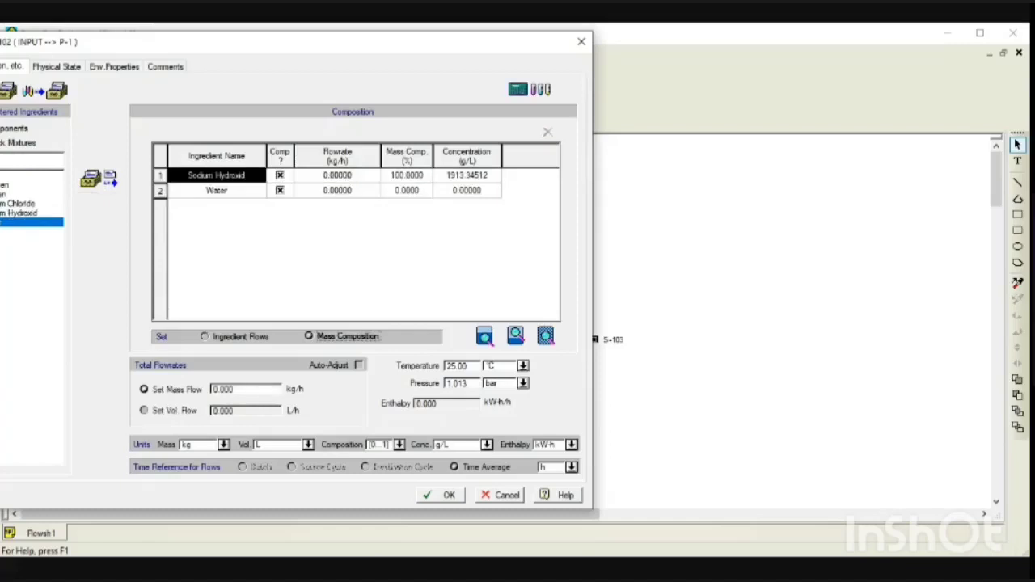
{"action": "left_click", "coordinate": [407, 175]}
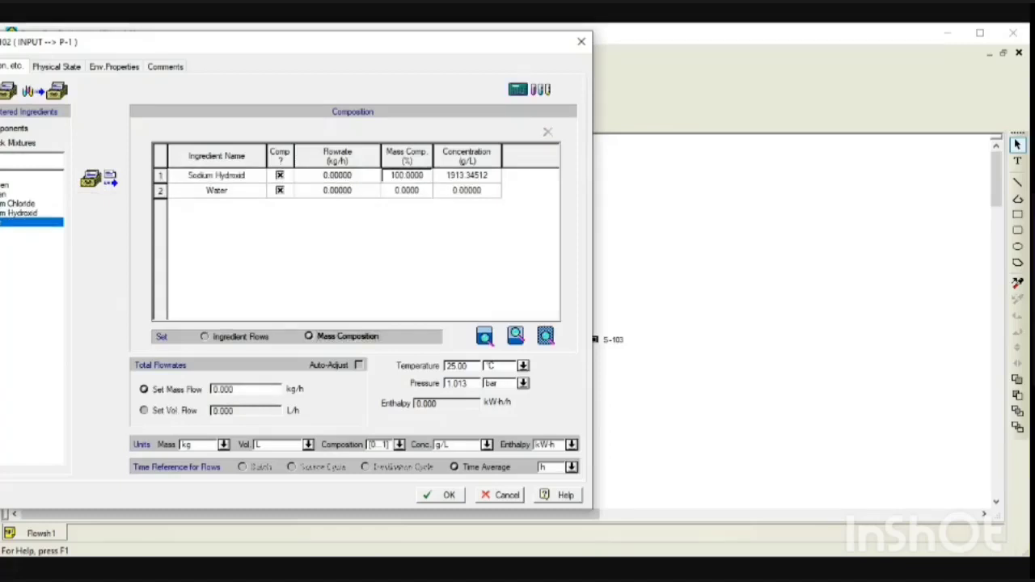
{"action": "type", "text": "30"}
{"action": "key", "text": "Return"}
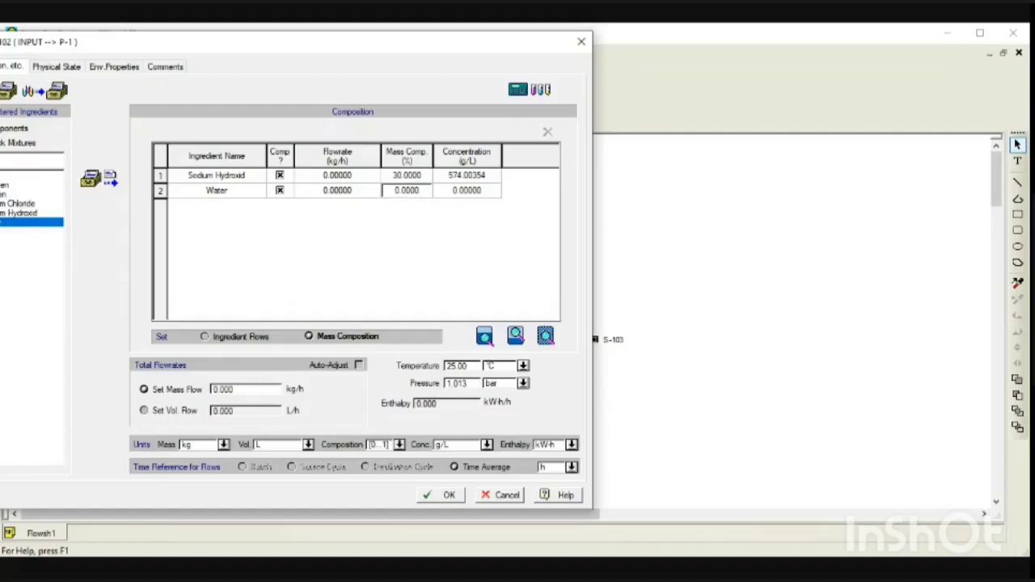
{"action": "type", "text": "70"}
Set the total volumetric flow of feed stream S-102 to 100 L/h and accept the stream data.
{"action": "left_click", "coordinate": [145, 411]}
{"action": "type", "text": "100"}
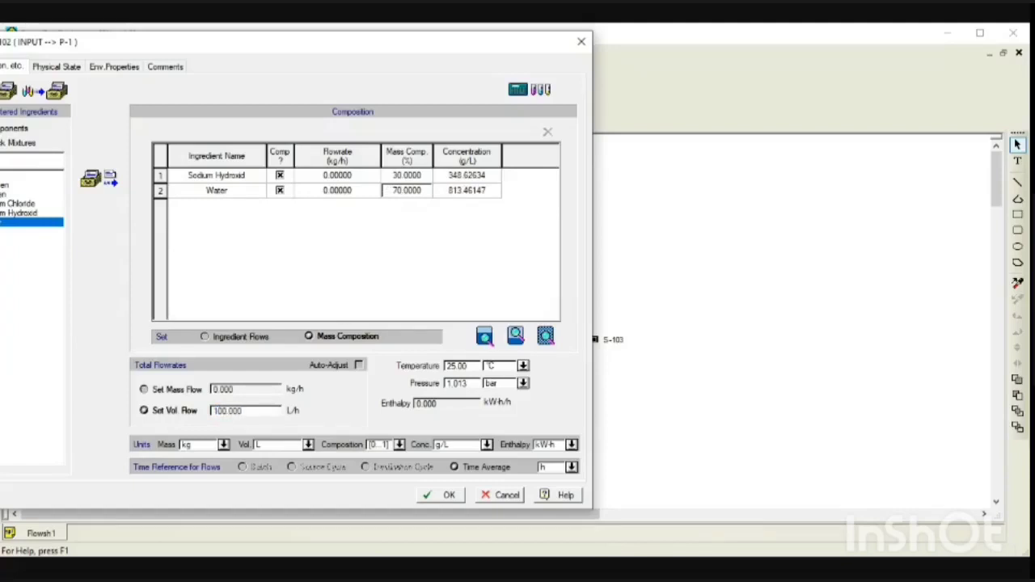
{"action": "left_click", "coordinate": [448, 495]}
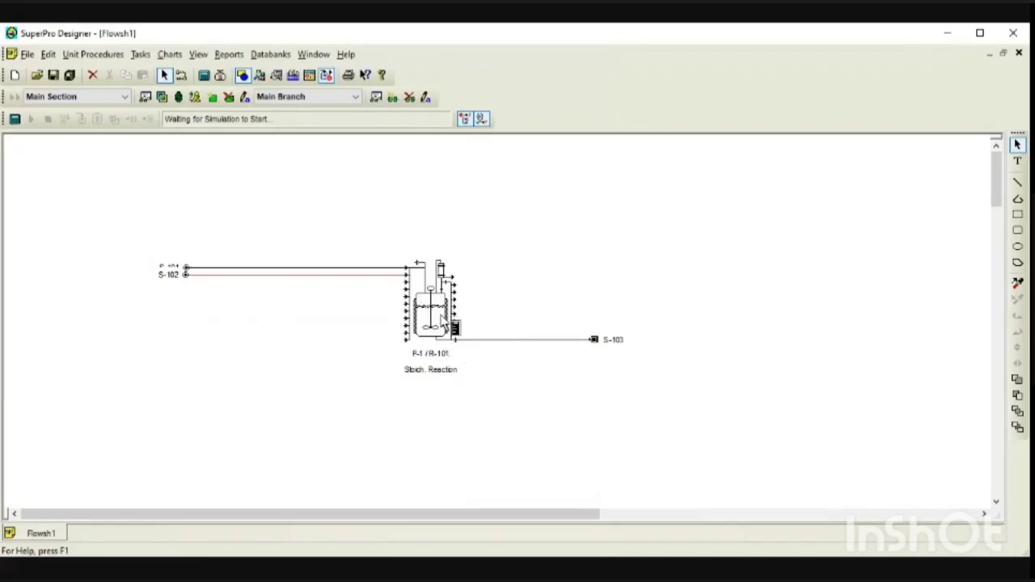
Open the CSTR's stoichiometric reaction data, review the operating conditions and volumes, and bring up its reaction sequence.
{"action": "double_click", "coordinate": [441, 317]}
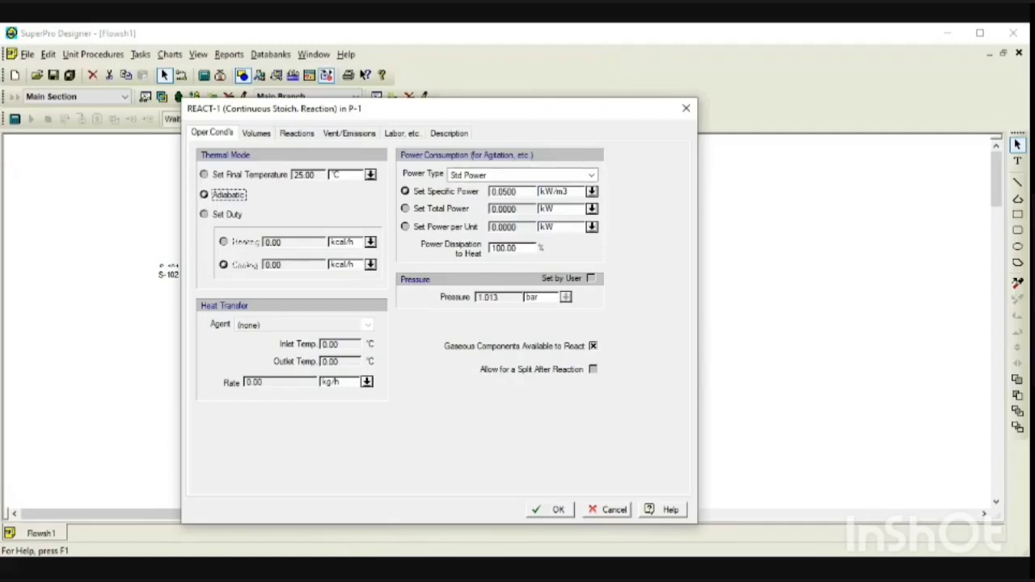
{"action": "key", "text": "ctrl+Tab"}
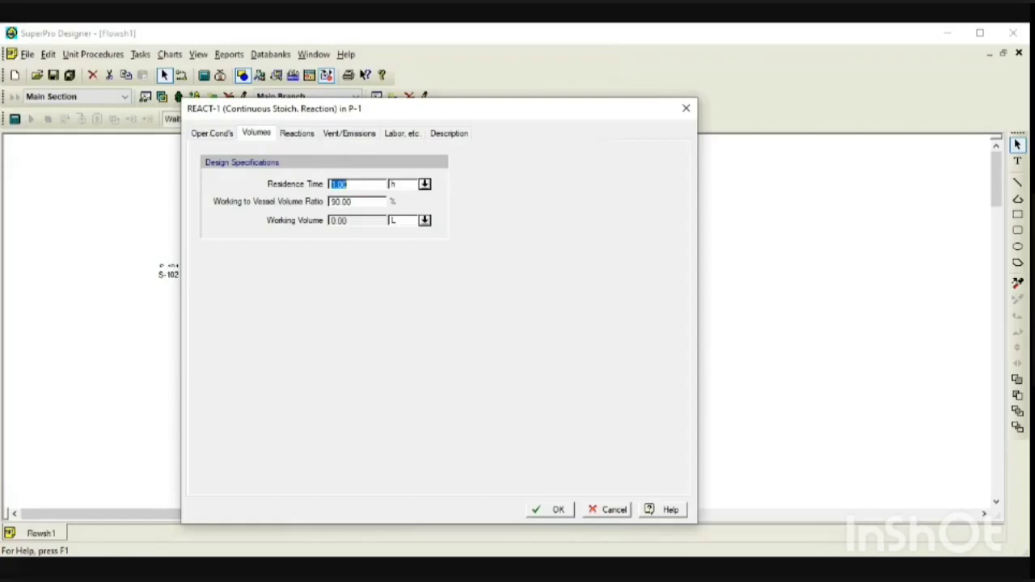
{"action": "left_click", "coordinate": [297, 134]}
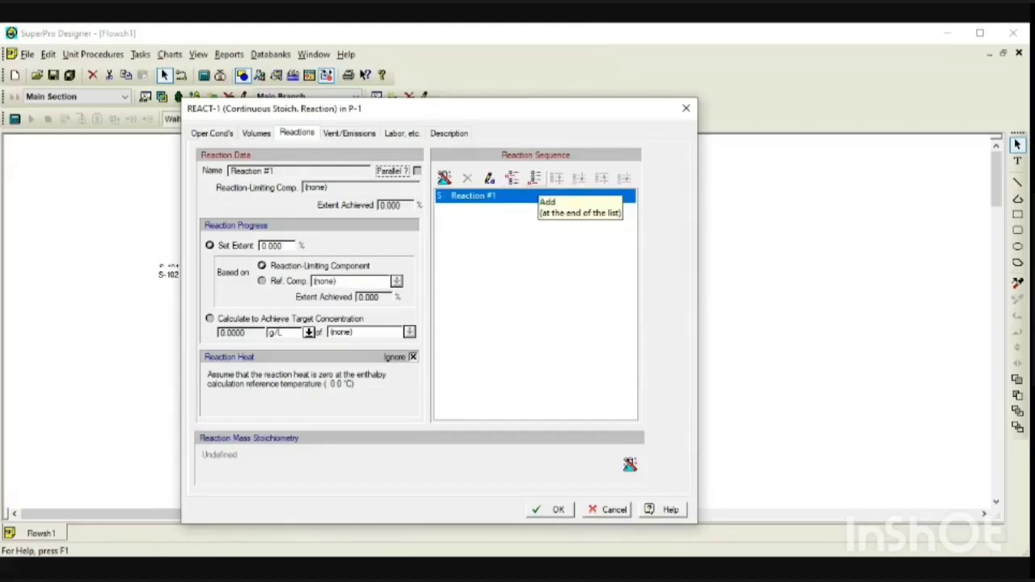
{"action": "left_click", "coordinate": [534, 177]}
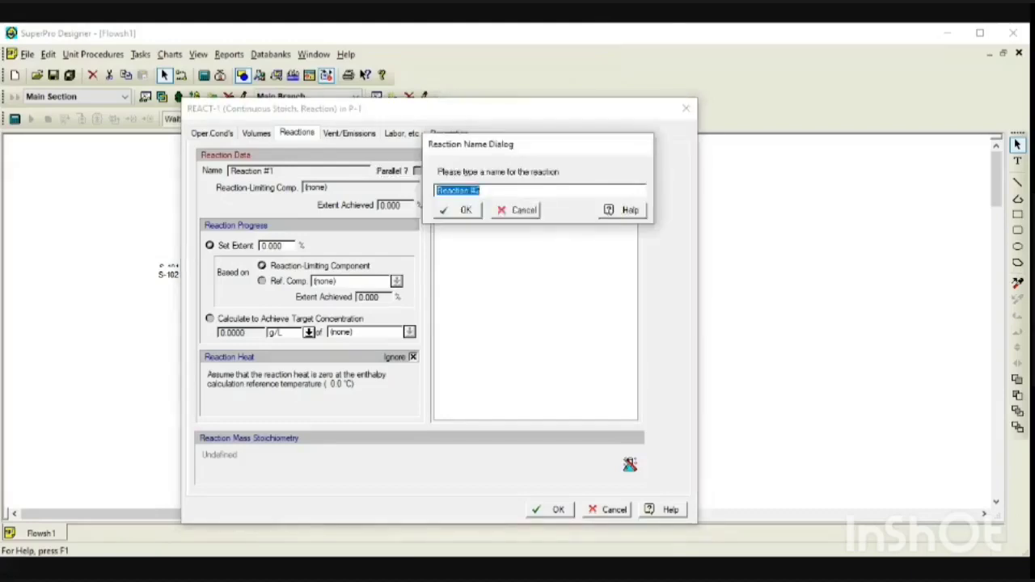
{"action": "left_click", "coordinate": [517, 210]}
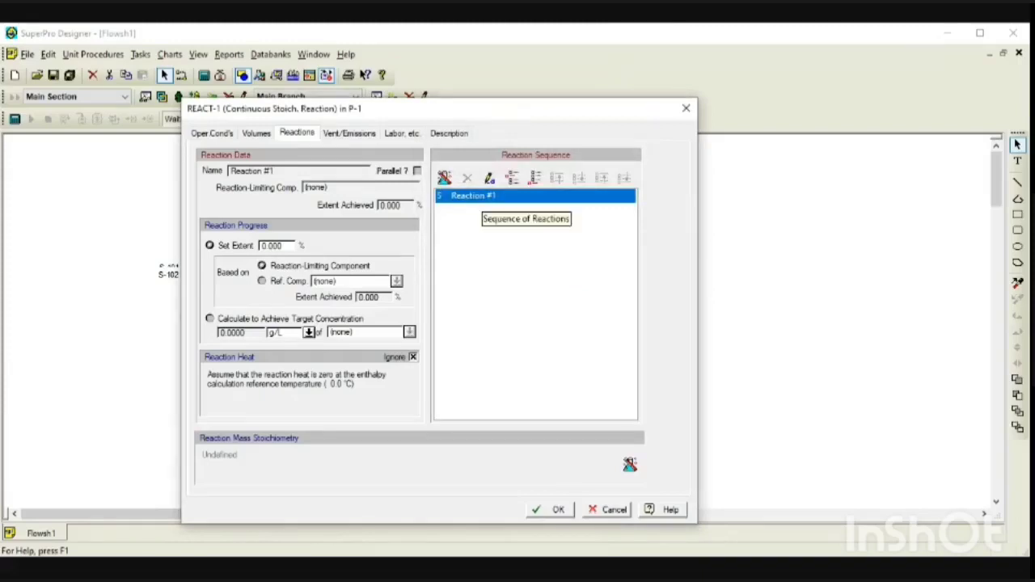
Open the stoichiometry balance of Reaction #1 and add HCl and Sodium Hydroxide as reactants.
{"action": "double_click", "coordinate": [482, 196]}
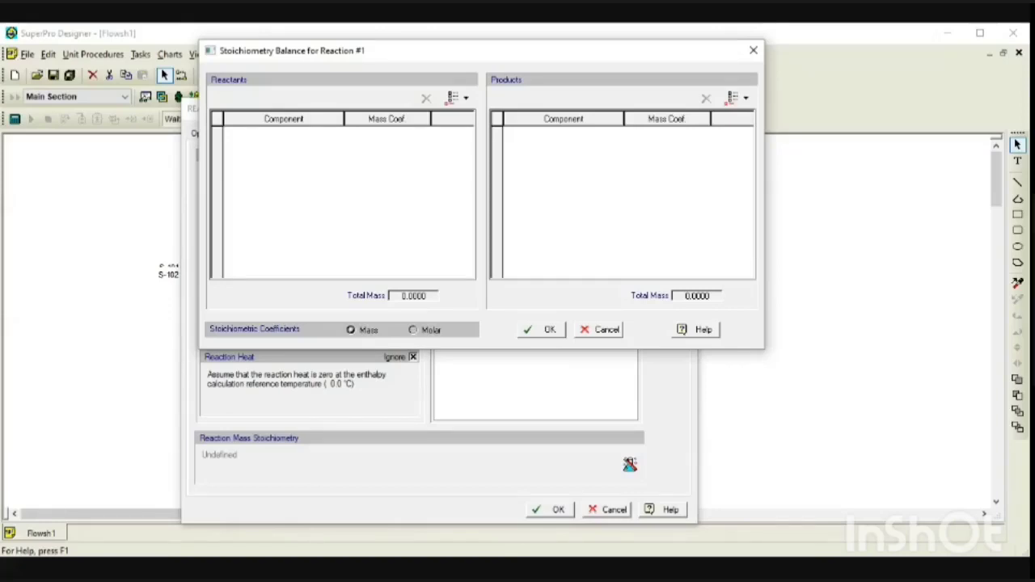
{"action": "left_click", "coordinate": [466, 100]}
{"action": "left_click", "coordinate": [485, 118]}
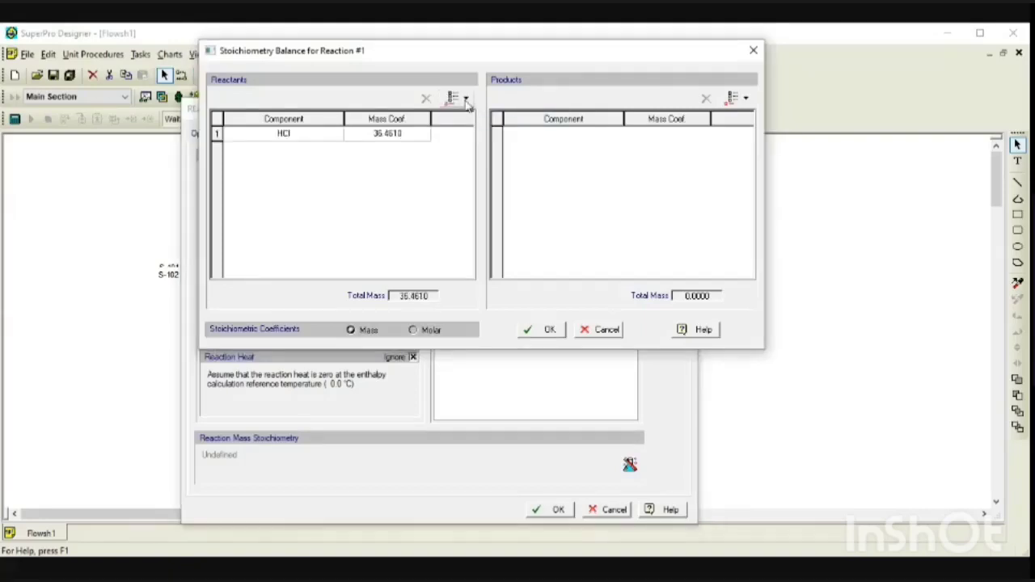
{"action": "left_click", "coordinate": [466, 100]}
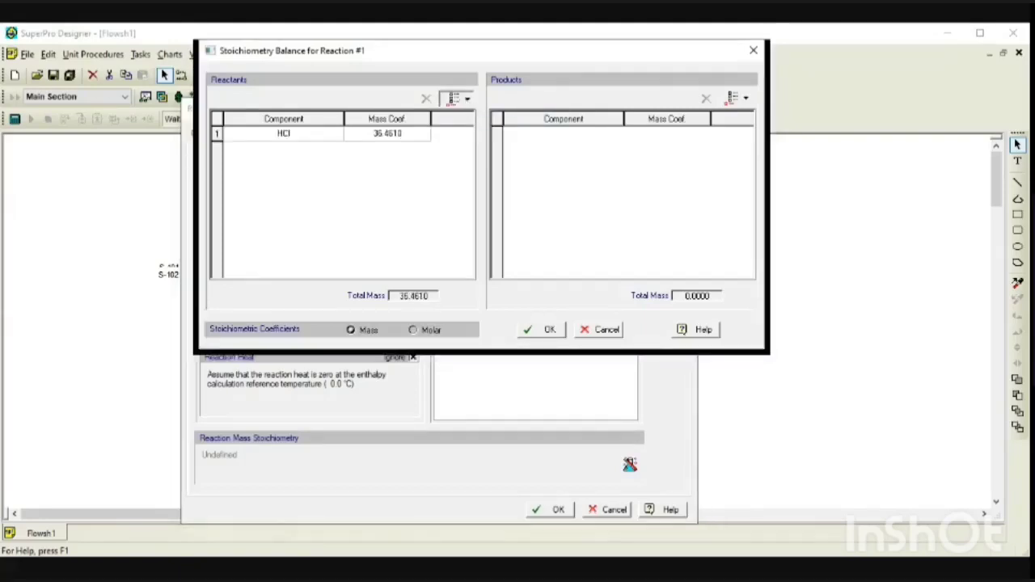
{"action": "left_click", "coordinate": [474, 167]}
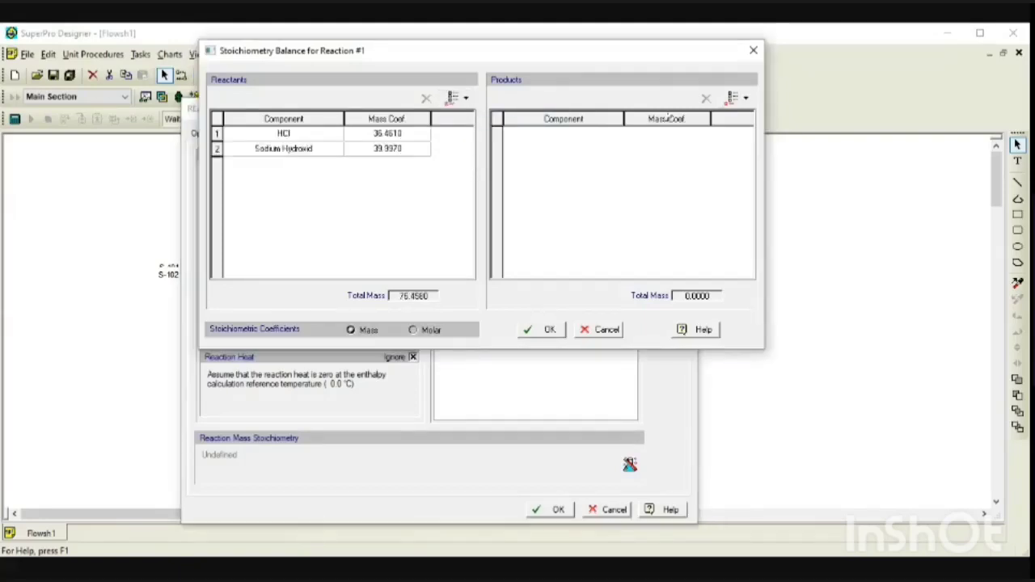
Add Sodium Chloride and Water as products of Reaction #1, using molar stoichiometric coefficients.
{"action": "left_click", "coordinate": [736, 98]}
{"action": "left_click", "coordinate": [756, 152]}
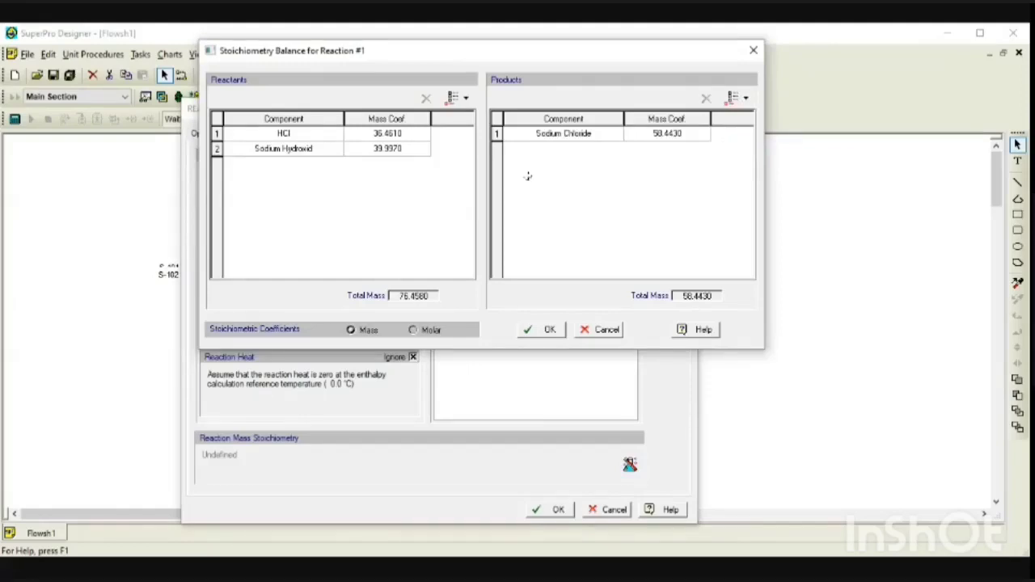
{"action": "left_click", "coordinate": [416, 330]}
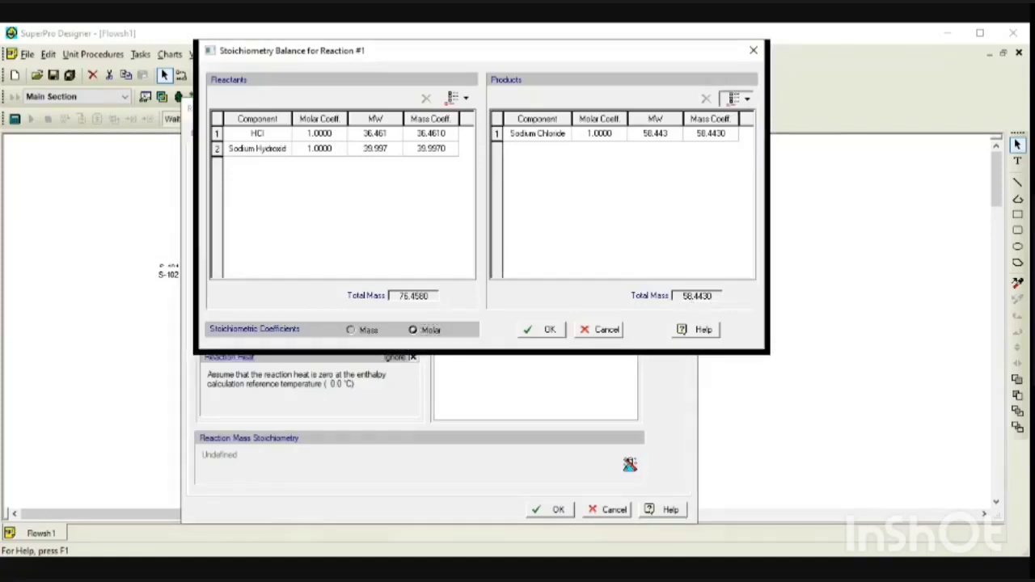
{"action": "left_click", "coordinate": [750, 148]}
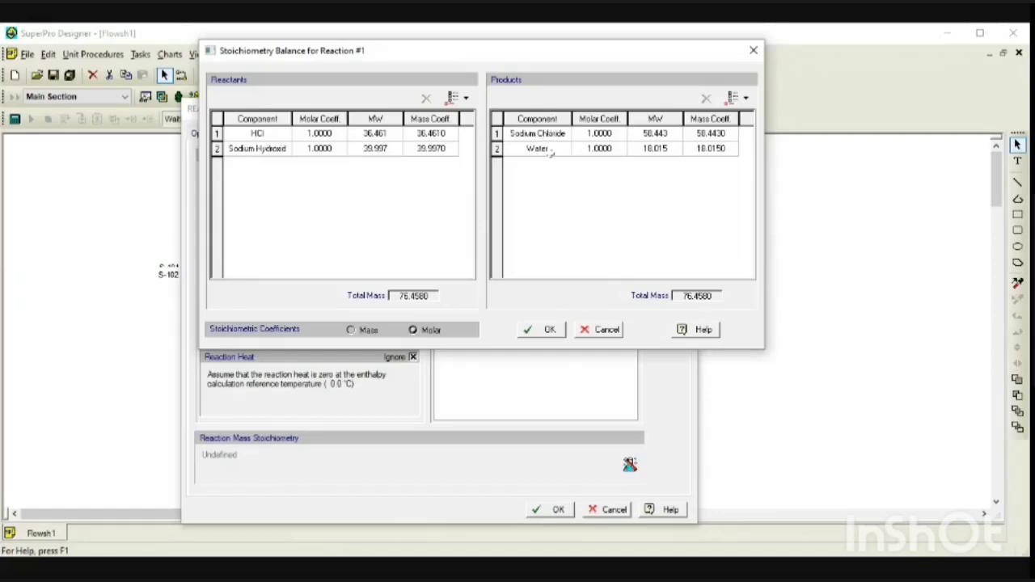
Accept the stoichiometry balance of Reaction #1.
{"action": "left_click", "coordinate": [549, 331]}
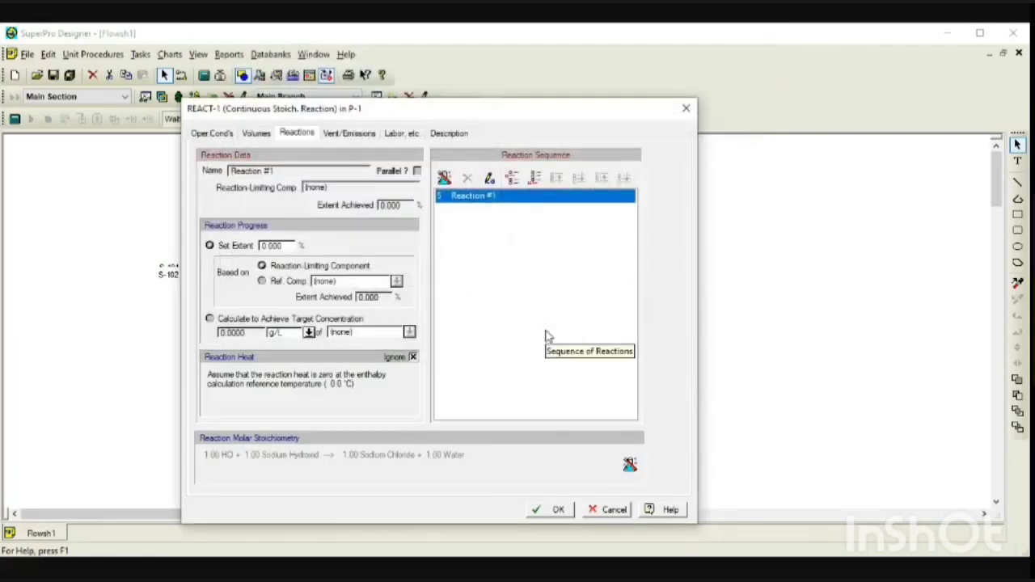
Reopen Reaction #1's stoichiometry balance, remove Water from the products, and try accepting the balance without proceeding despite the imbalance.
{"action": "double_click", "coordinate": [483, 199]}
{"action": "left_click", "coordinate": [536, 148]}
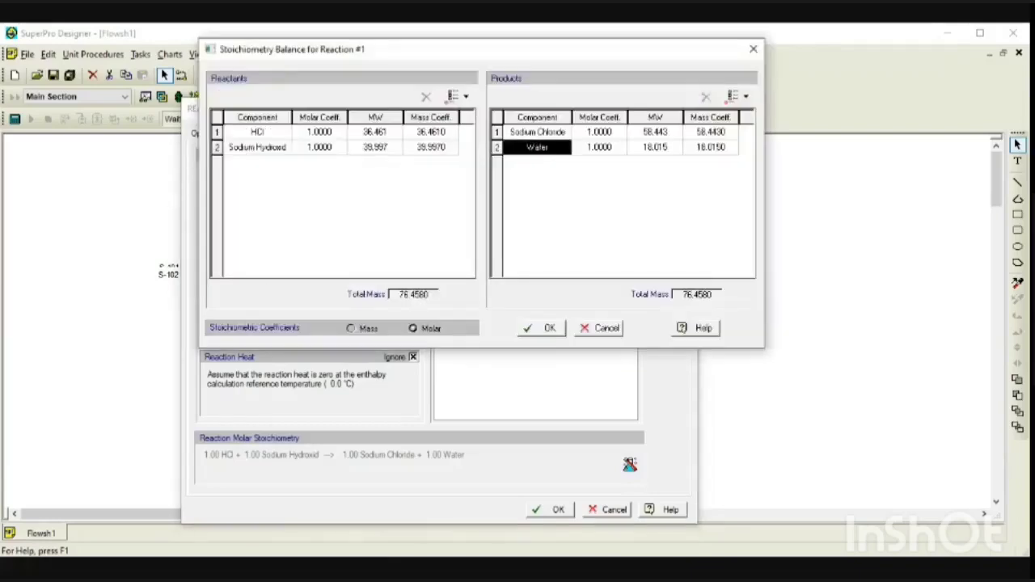
{"action": "left_click", "coordinate": [496, 147]}
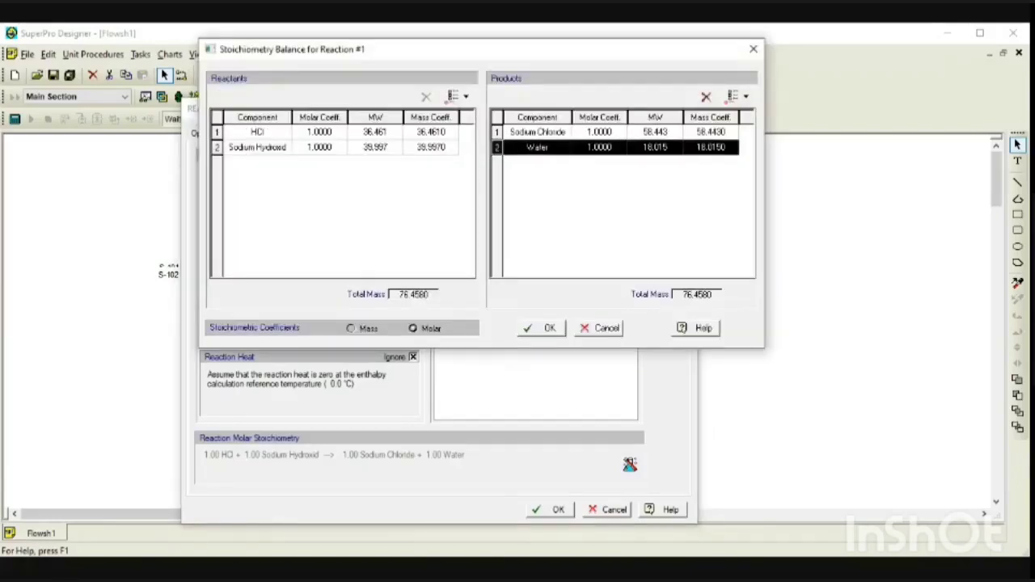
{"action": "left_click", "coordinate": [706, 96]}
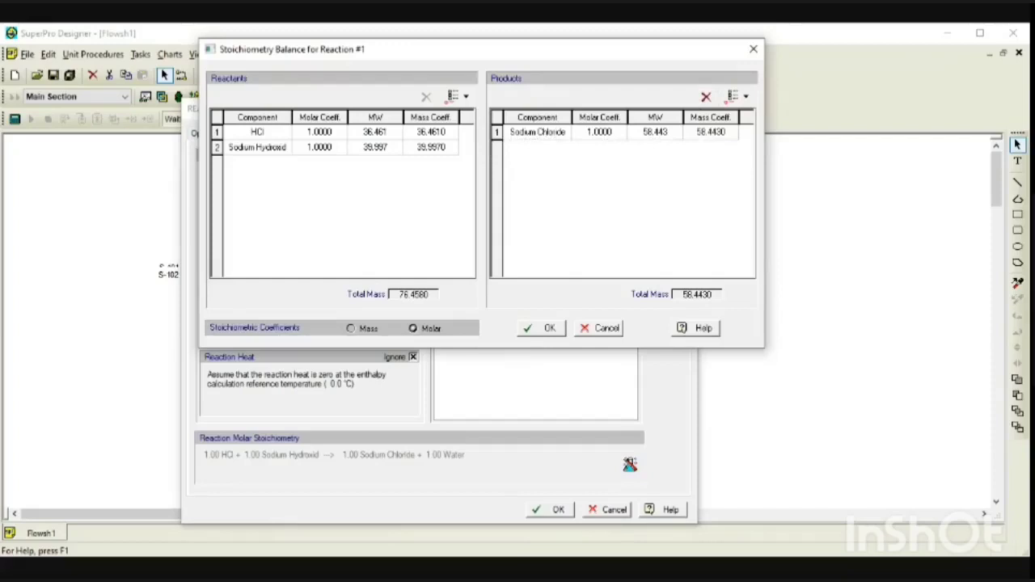
{"action": "key", "text": "Return"}
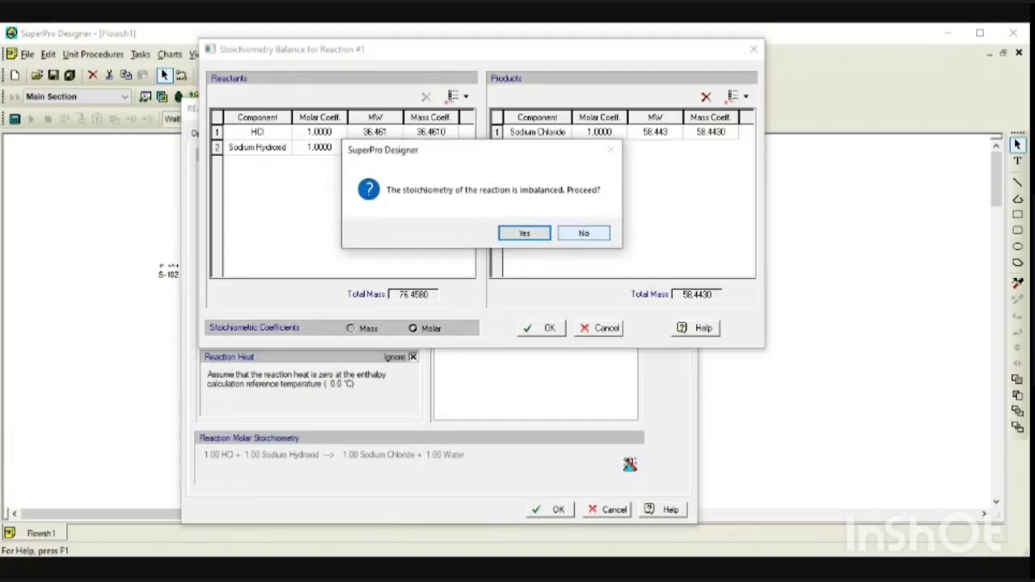
{"action": "key", "text": "Tab"}
{"action": "key", "text": "Return"}
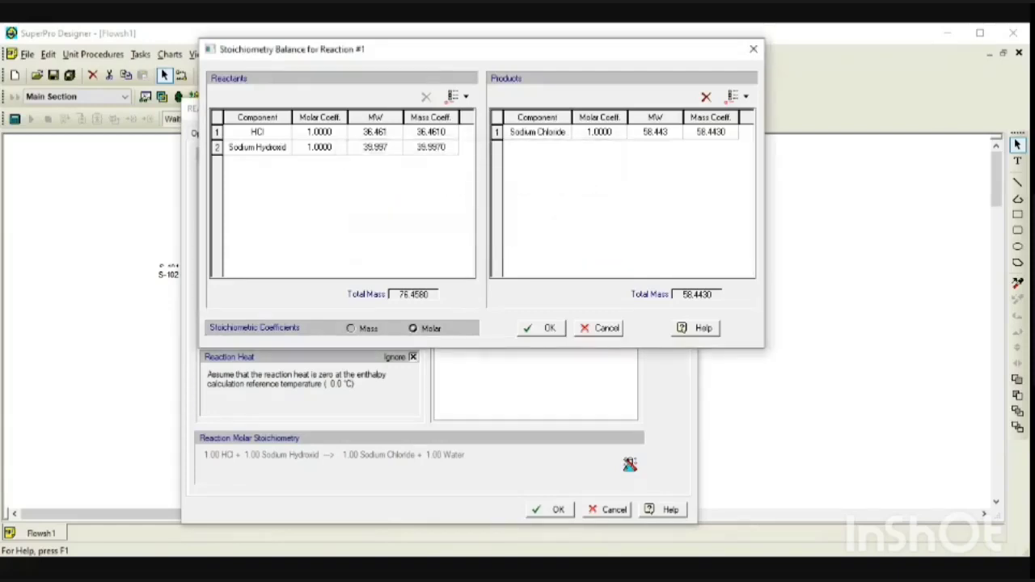
Add Water back to the products of Reaction #1 and accept the stoichiometry balance.
{"action": "left_click", "coordinate": [736, 96]}
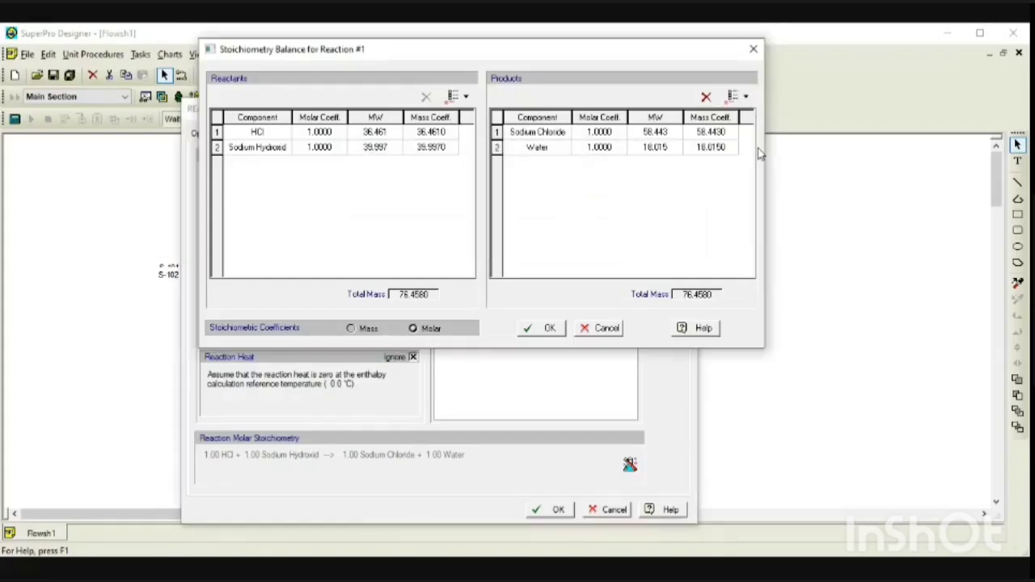
{"action": "left_click", "coordinate": [556, 330]}
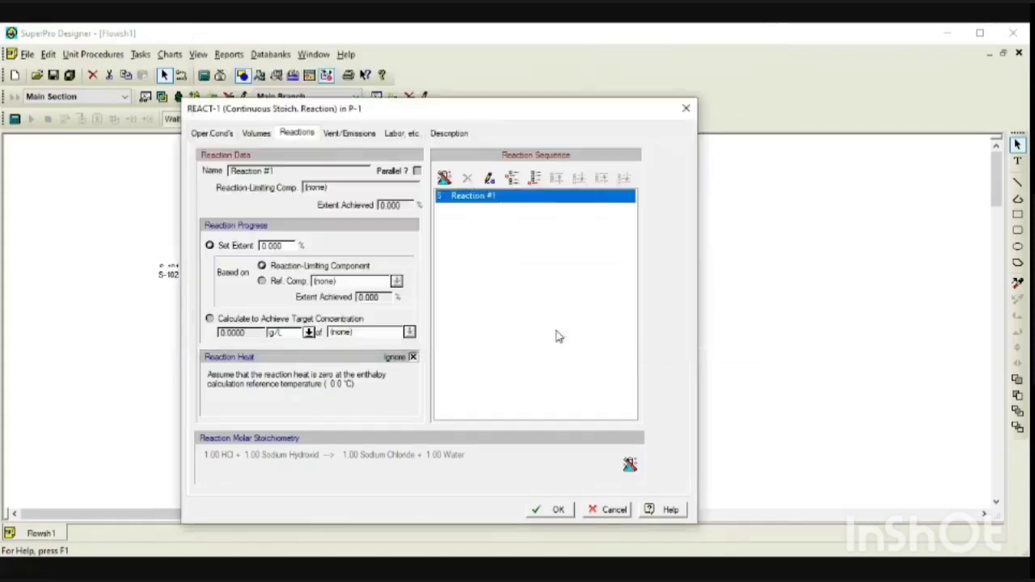
Set the extent of Reaction #1 to 99%, accept the reactor data, and save the flowsheet.
{"action": "double_click", "coordinate": [272, 245]}
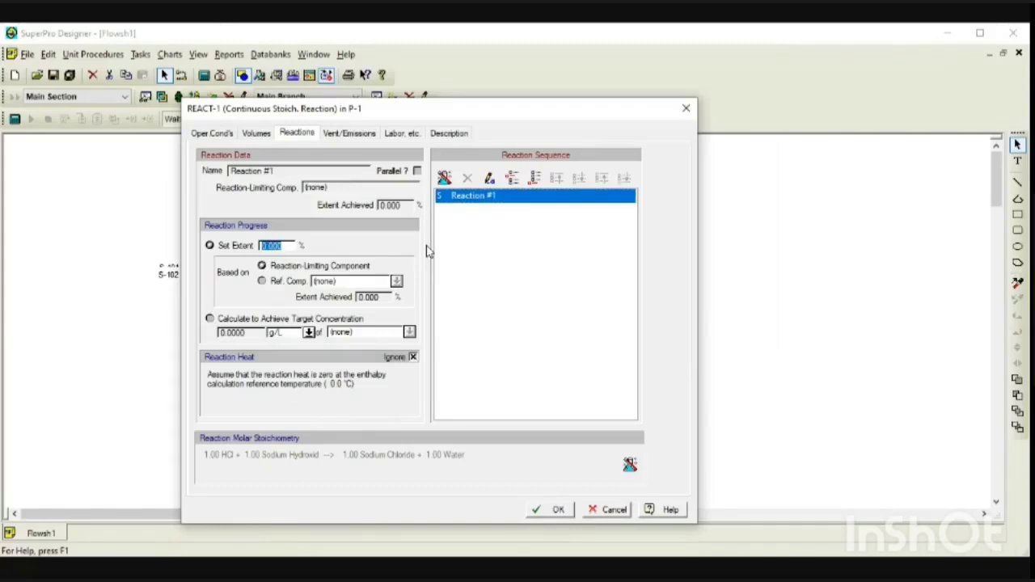
{"action": "type", "text": "99.000"}
{"action": "left_click", "coordinate": [550, 510]}
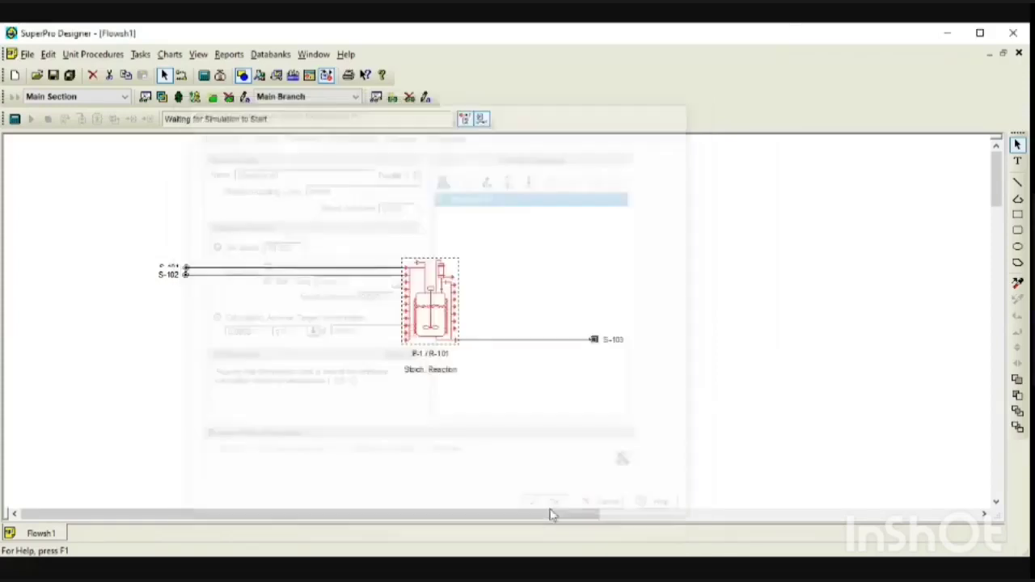
{"action": "left_click", "coordinate": [509, 409]}
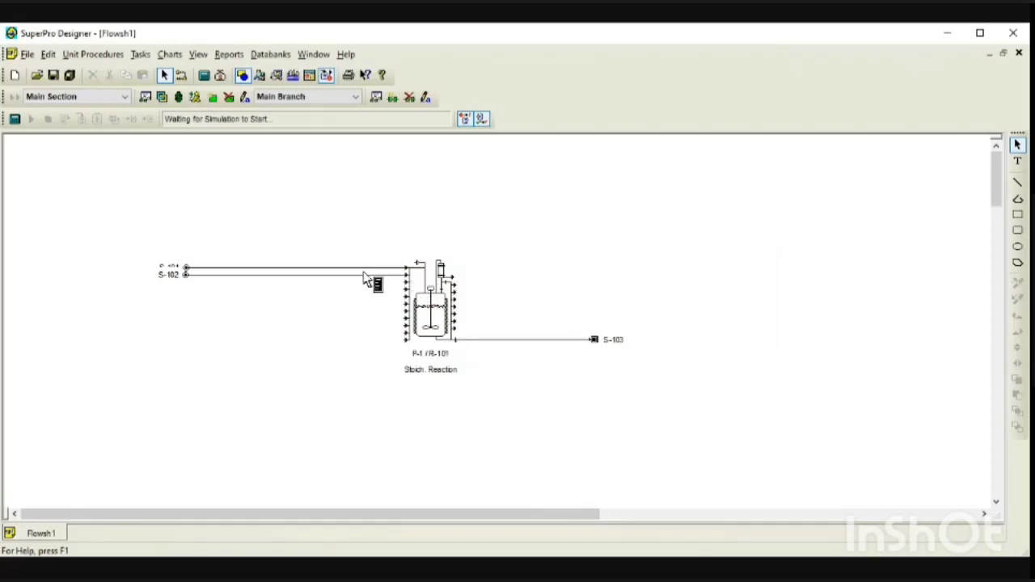
{"action": "key", "text": "ctrl+s"}
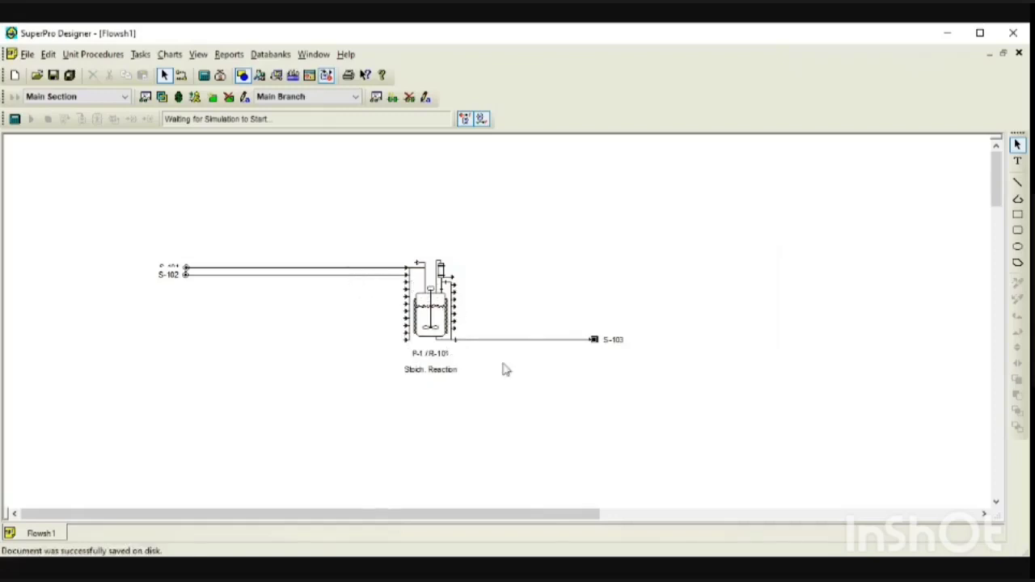
Solve the mass and energy balances, comparing the composition of output stream S-103 before and after the calculation.
{"action": "double_click", "coordinate": [526, 343]}
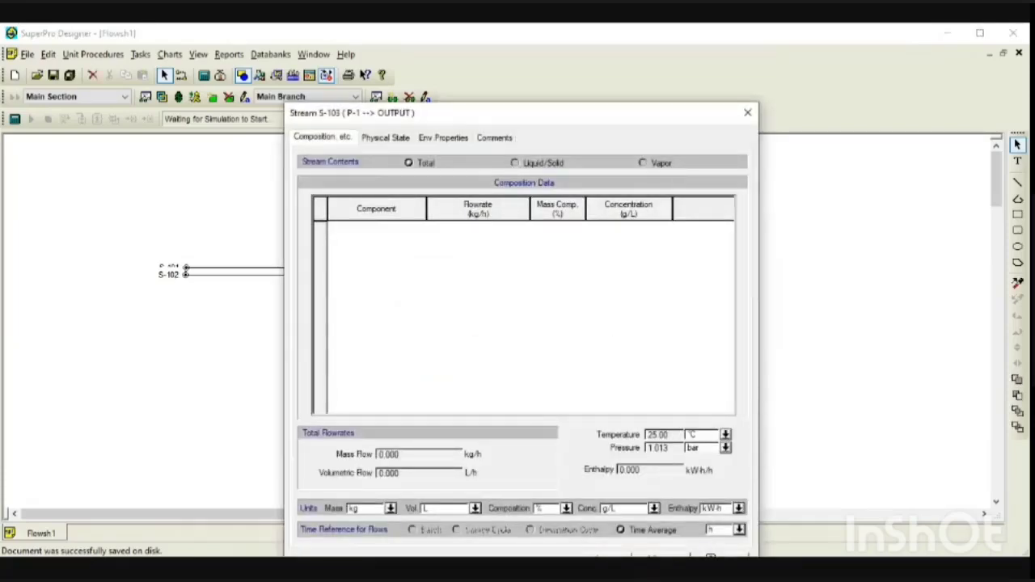
{"action": "key", "text": "Escape"}
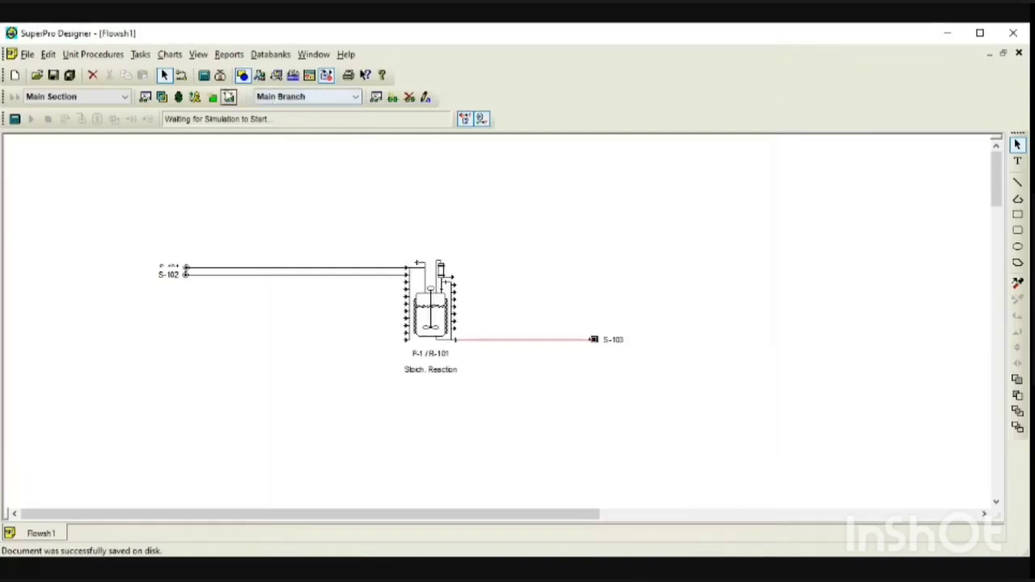
{"action": "left_click", "coordinate": [206, 80]}
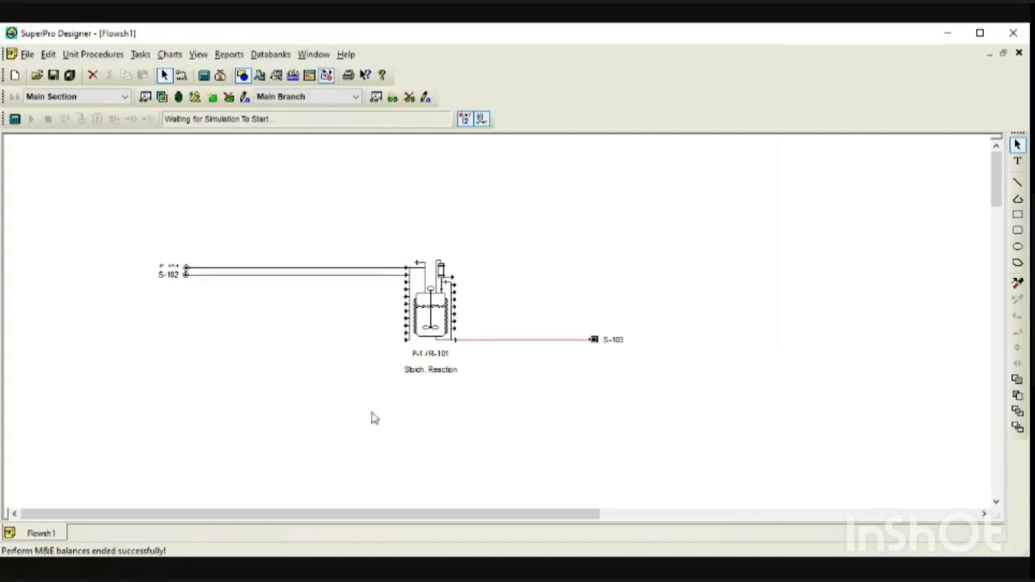
{"action": "double_click", "coordinate": [527, 346]}
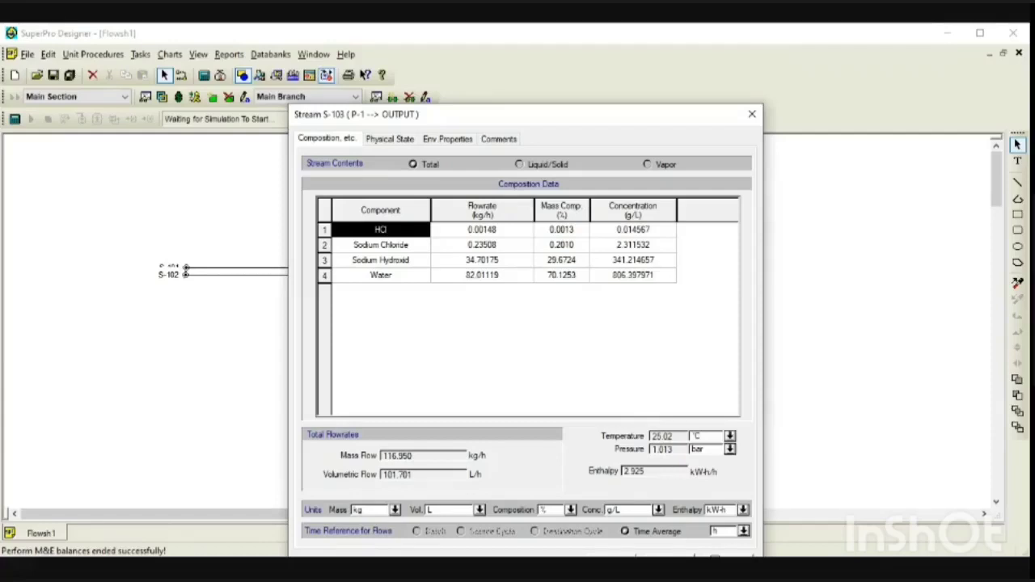
{"action": "left_click", "coordinate": [636, 555]}
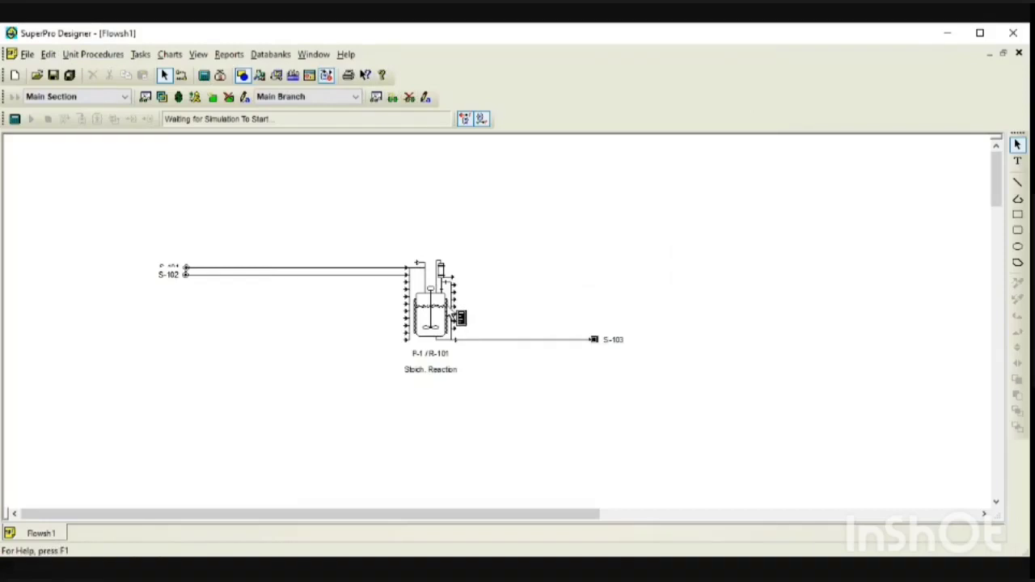
{"action": "left_click", "coordinate": [365, 74]}
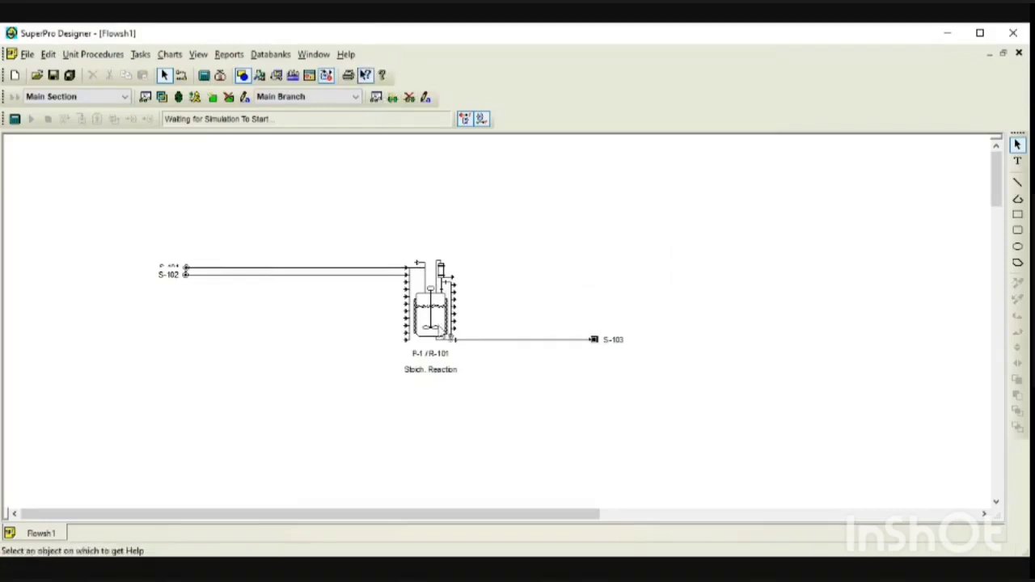
{"action": "left_click", "coordinate": [437, 325]}
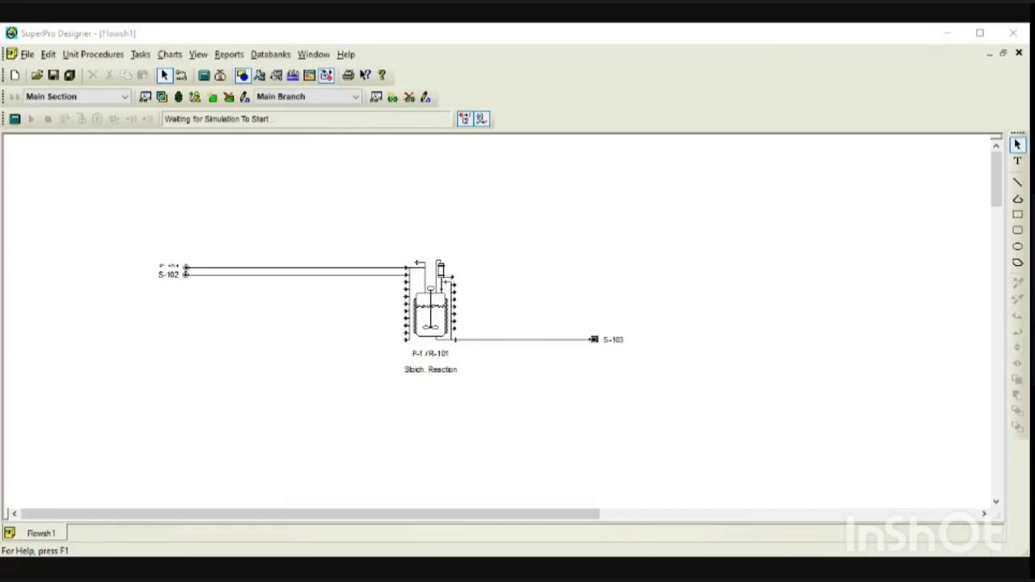
{"action": "left_click", "coordinate": [471, 37]}
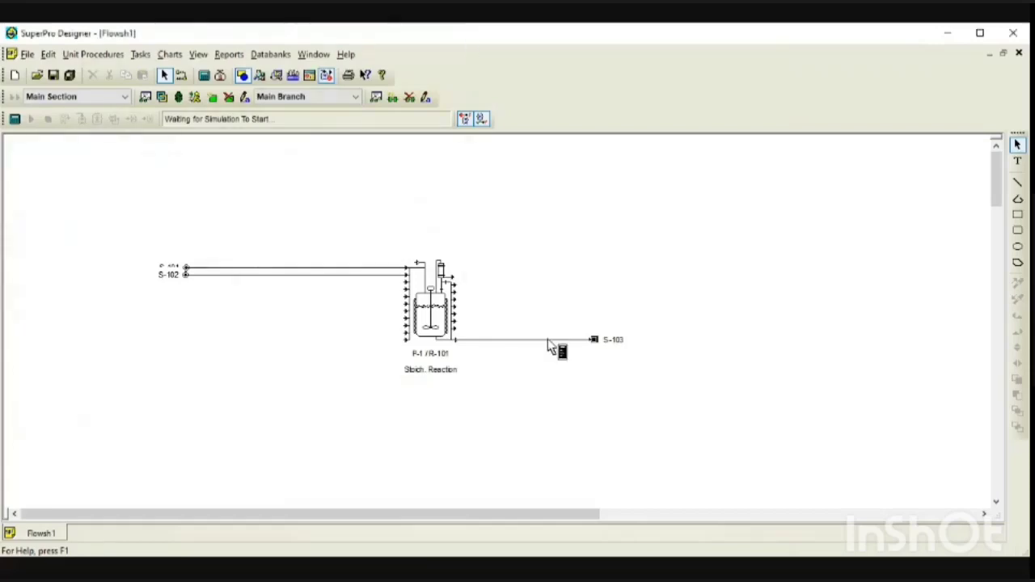